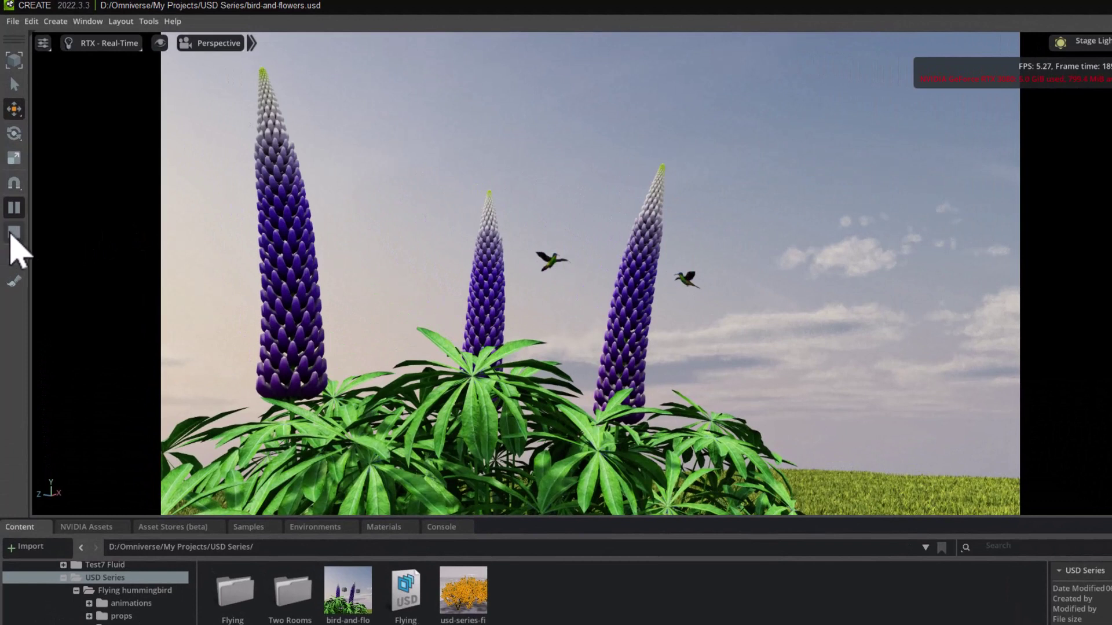
Stop the animation playback and inspect the properties of Flying_hummingbird_01 in the Birds scope
click(13, 234)
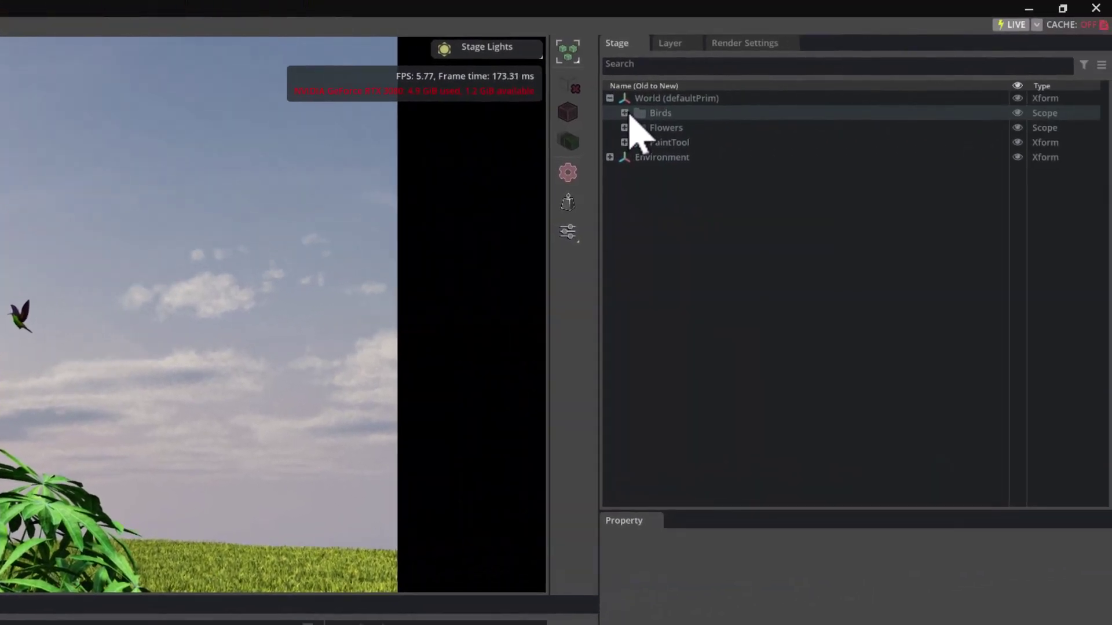
click(624, 113)
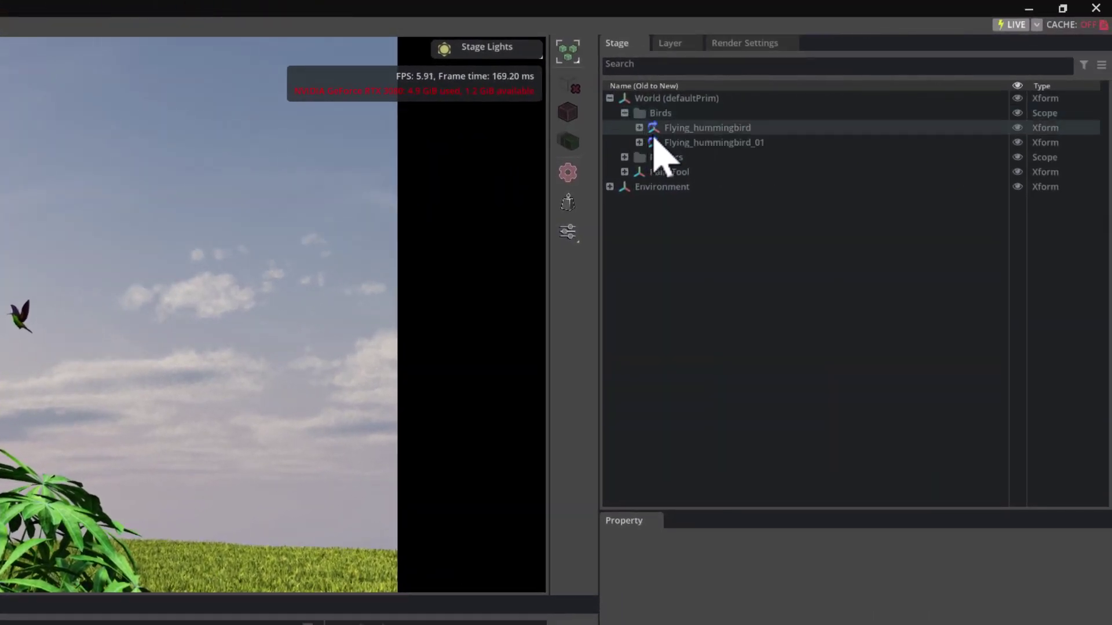
click(695, 143)
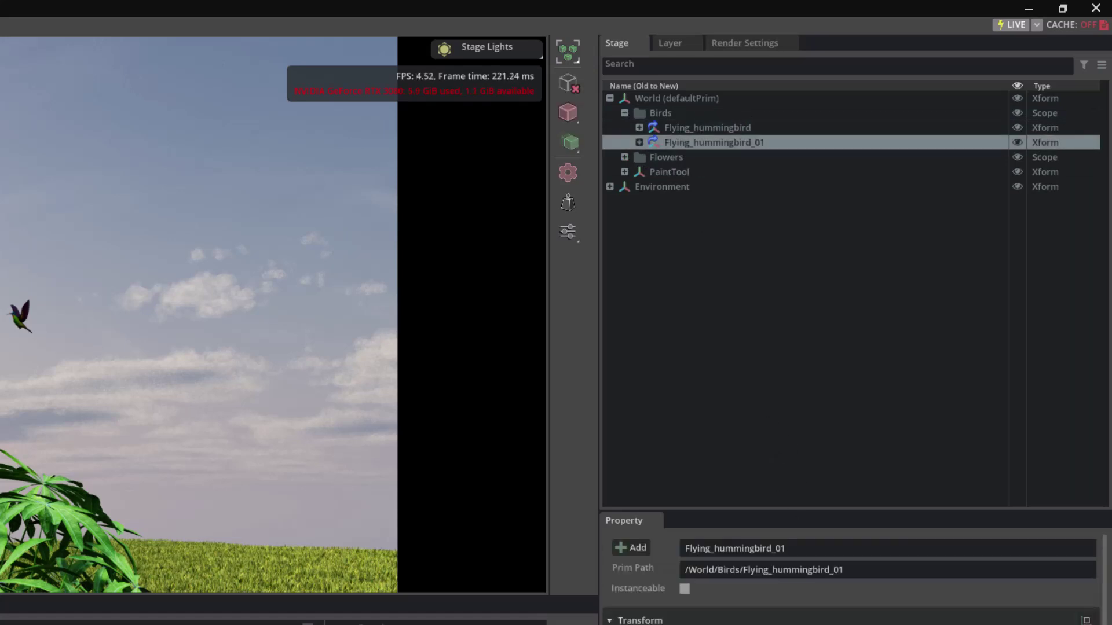
scroll(763, 605, down, 3)
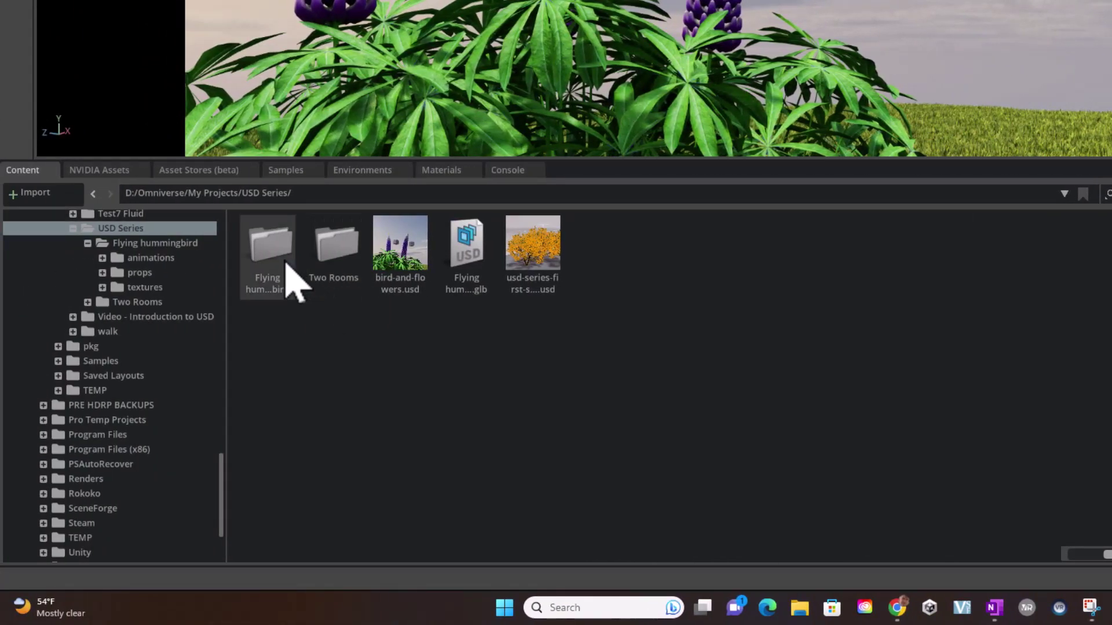
Open Flying hummingbird.usd from the Flying hummingbird project folder and select its World default prim
double_click(272, 255)
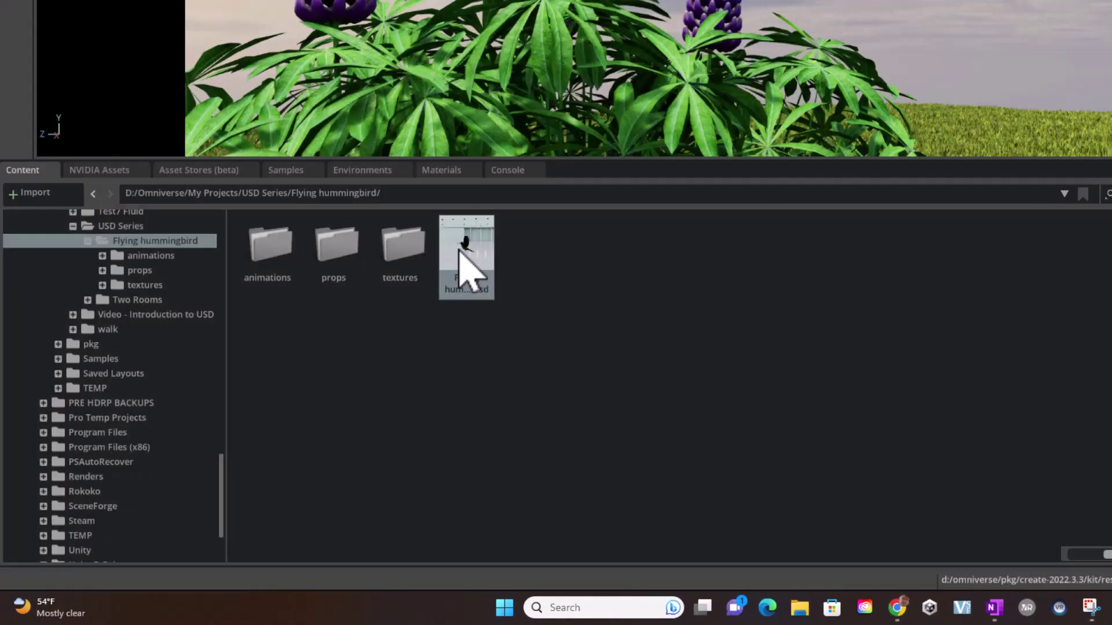
double_click(461, 253)
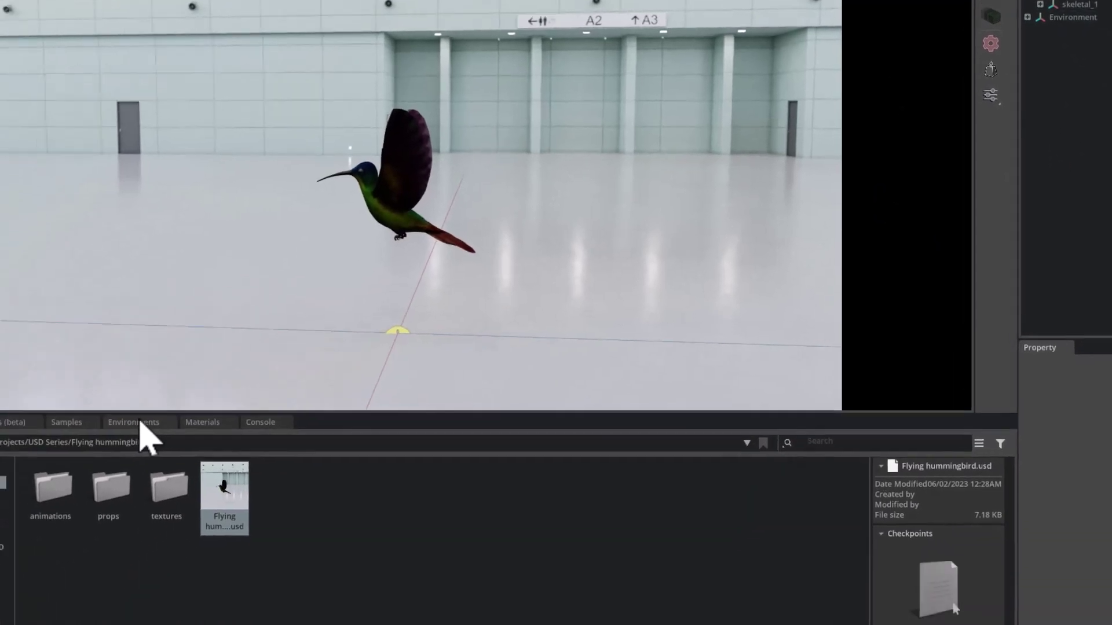
click(58, 500)
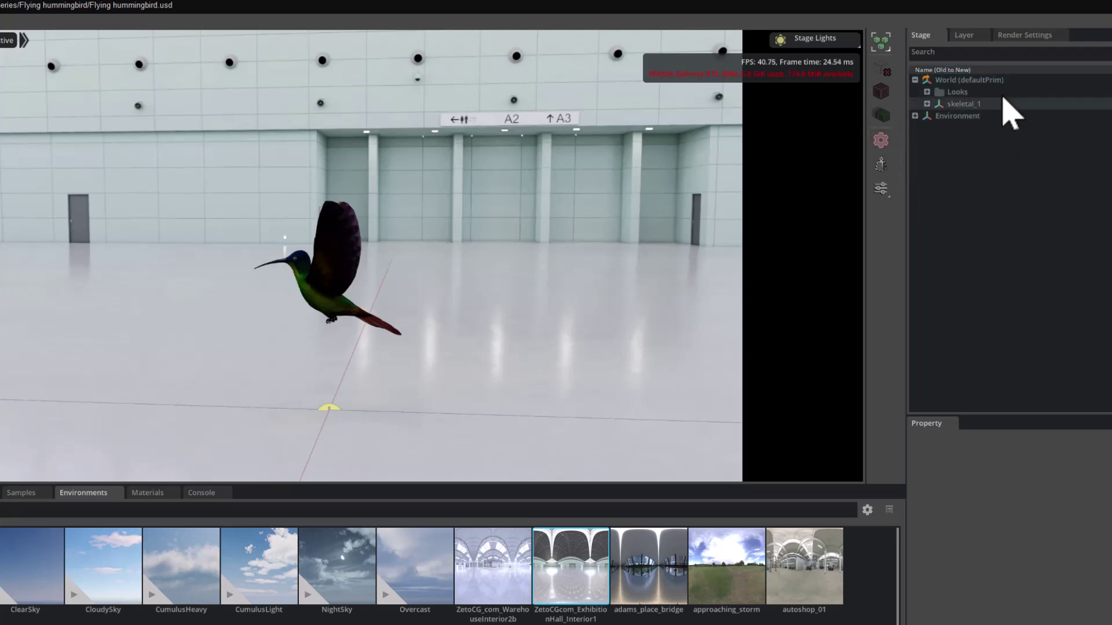
click(976, 81)
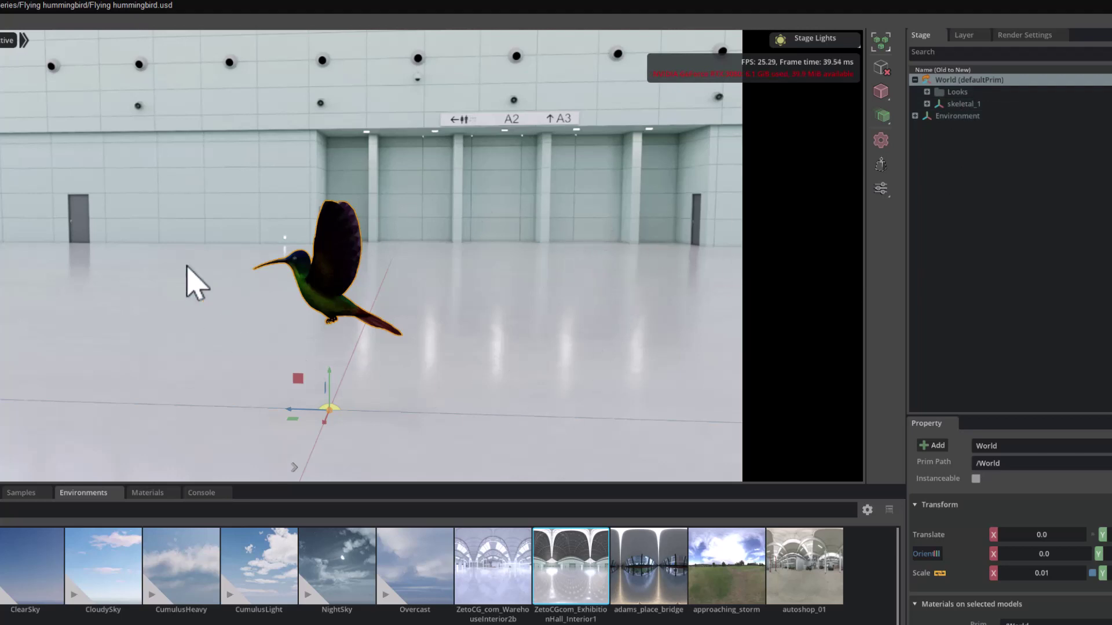
click(956, 81)
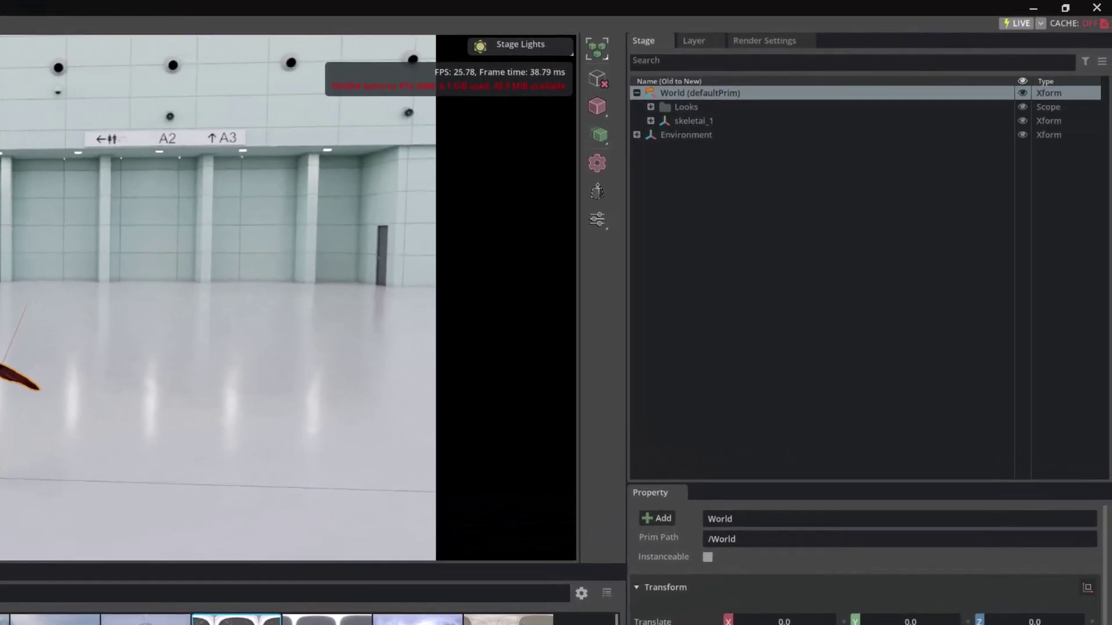
Create an Xform, place it at the root level of the stage outside World, and name it World2
right_click(726, 229)
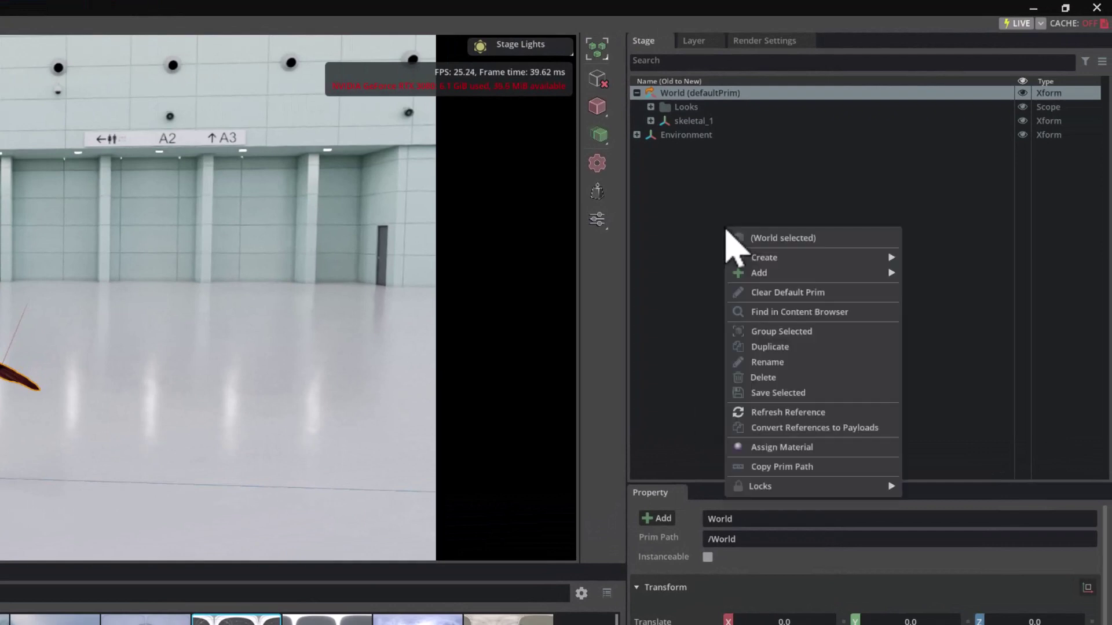
mouse_move(755, 262)
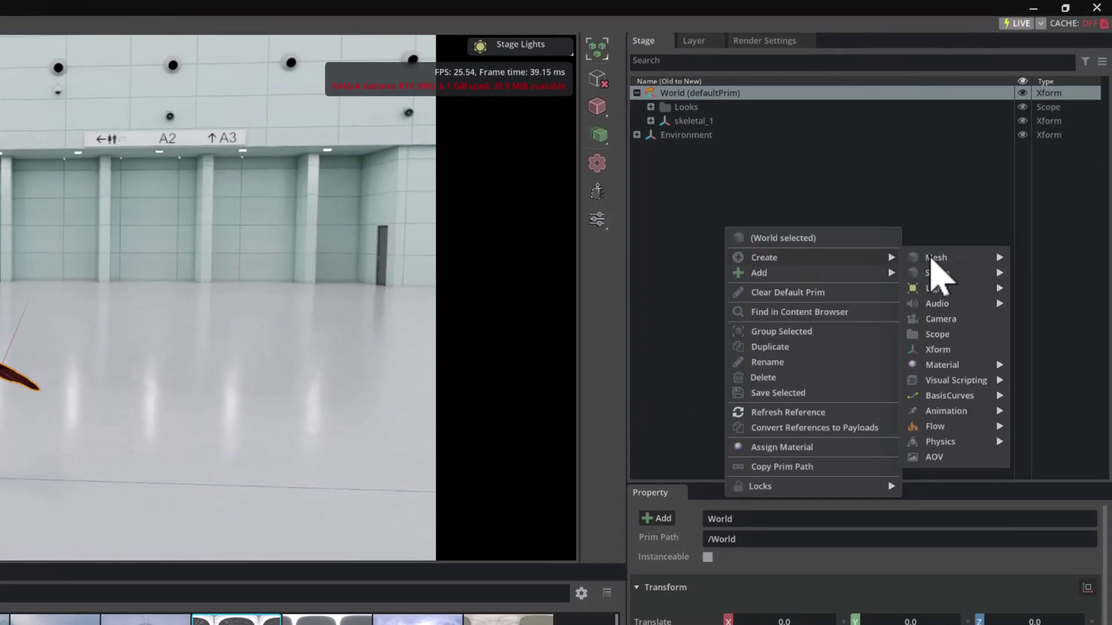
click(949, 349)
drag(720, 139, 717, 217)
double_click(689, 150)
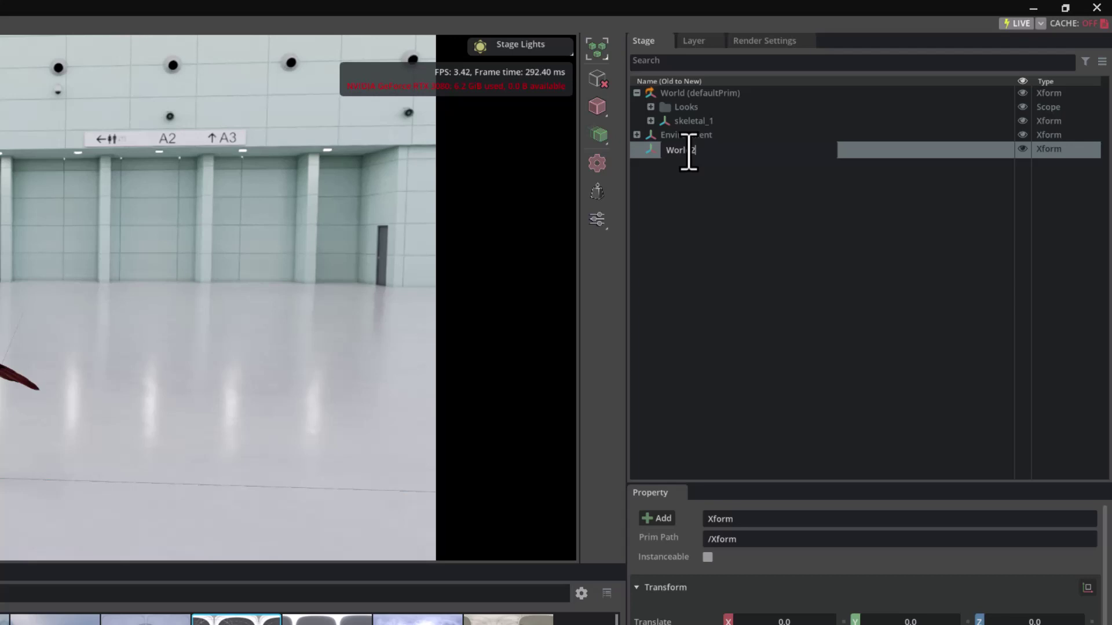
key(Return)
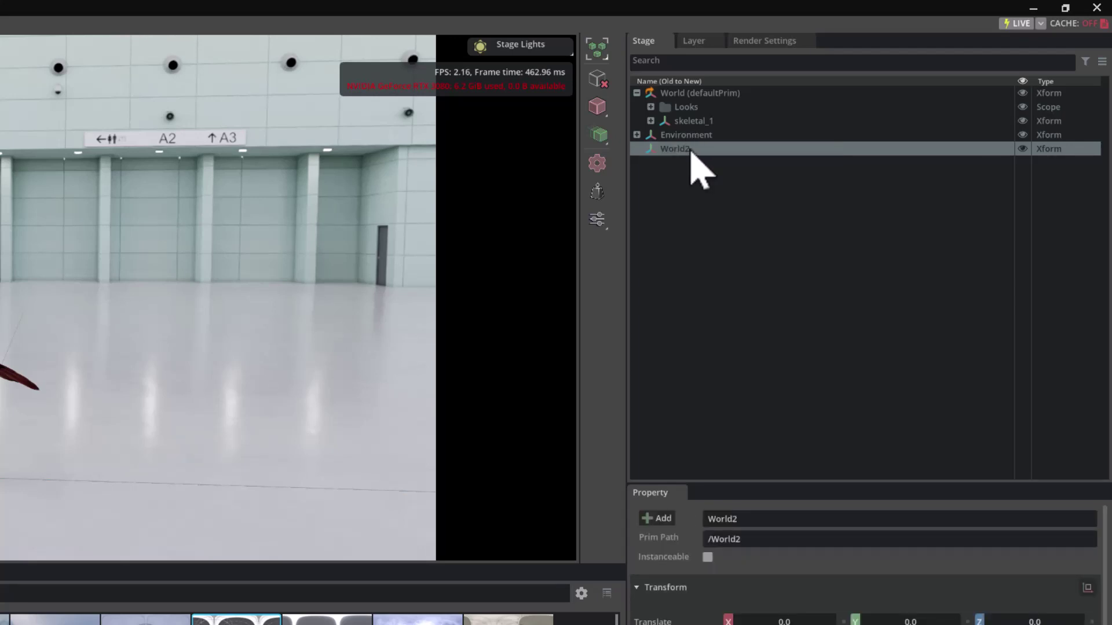
Create a Cube shape inside World2 and raise it to about 442 in Y, at the hummingbird's height
right_click(686, 152)
mouse_move(703, 183)
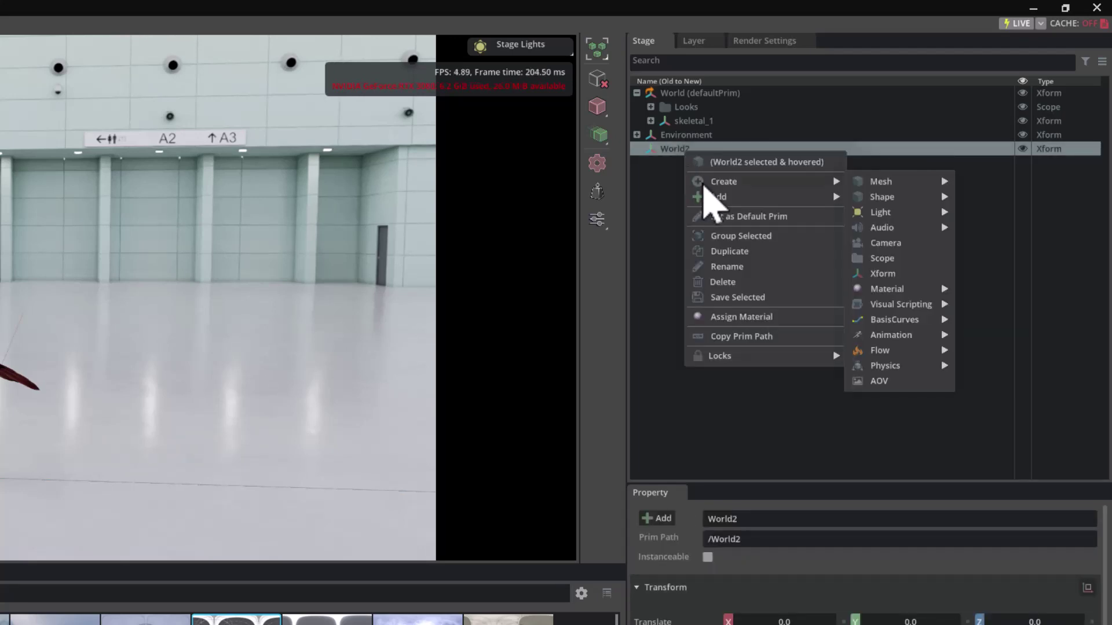
mouse_move(910, 200)
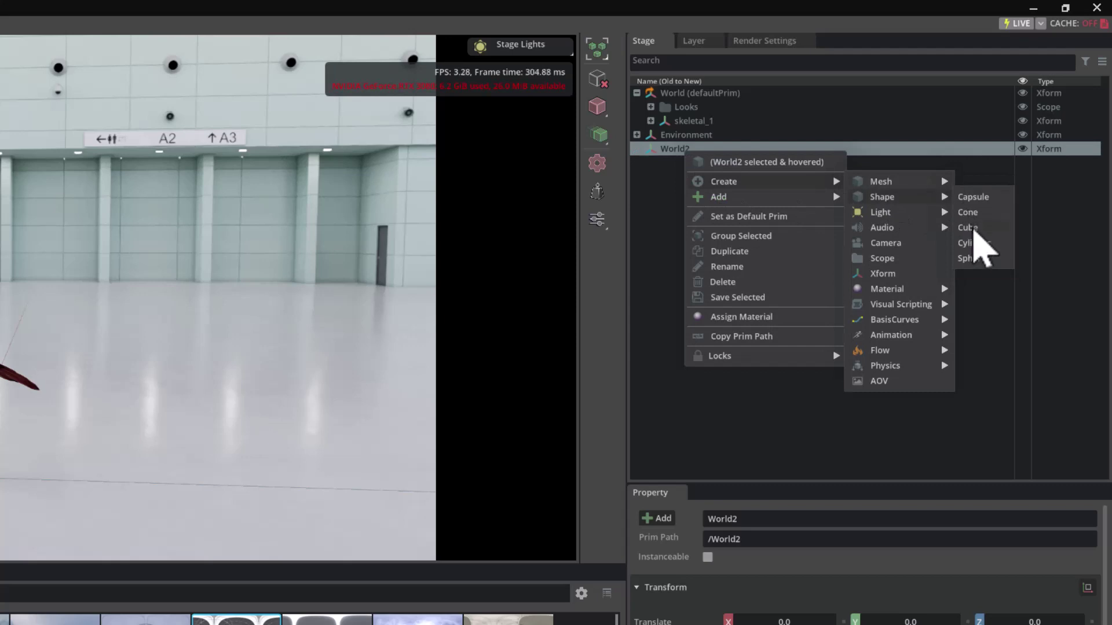
click(974, 228)
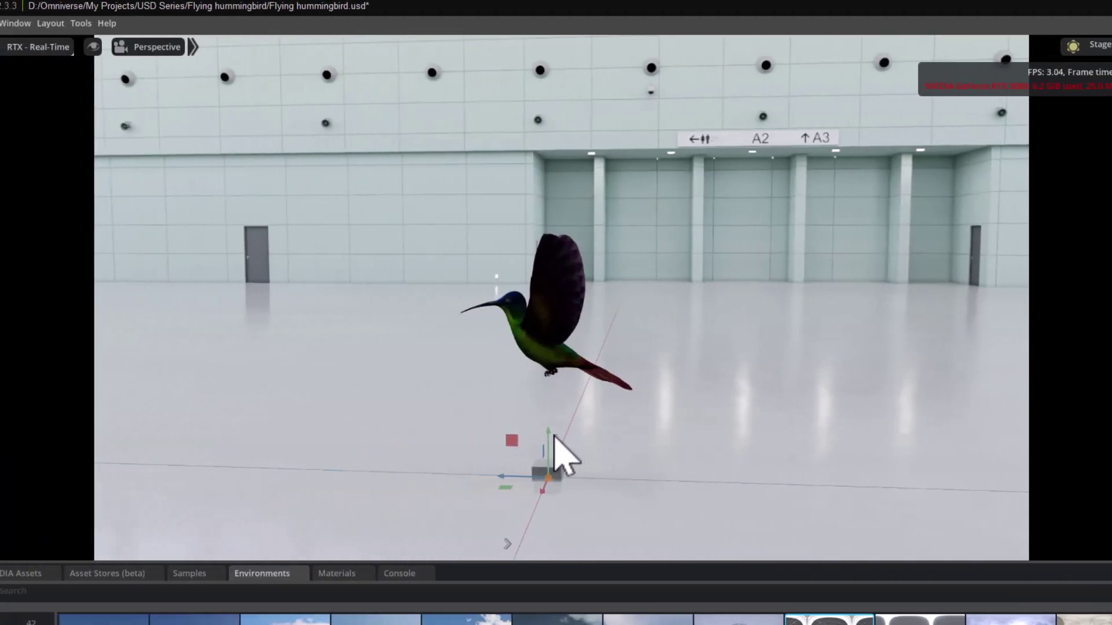
drag(551, 435, 561, 310)
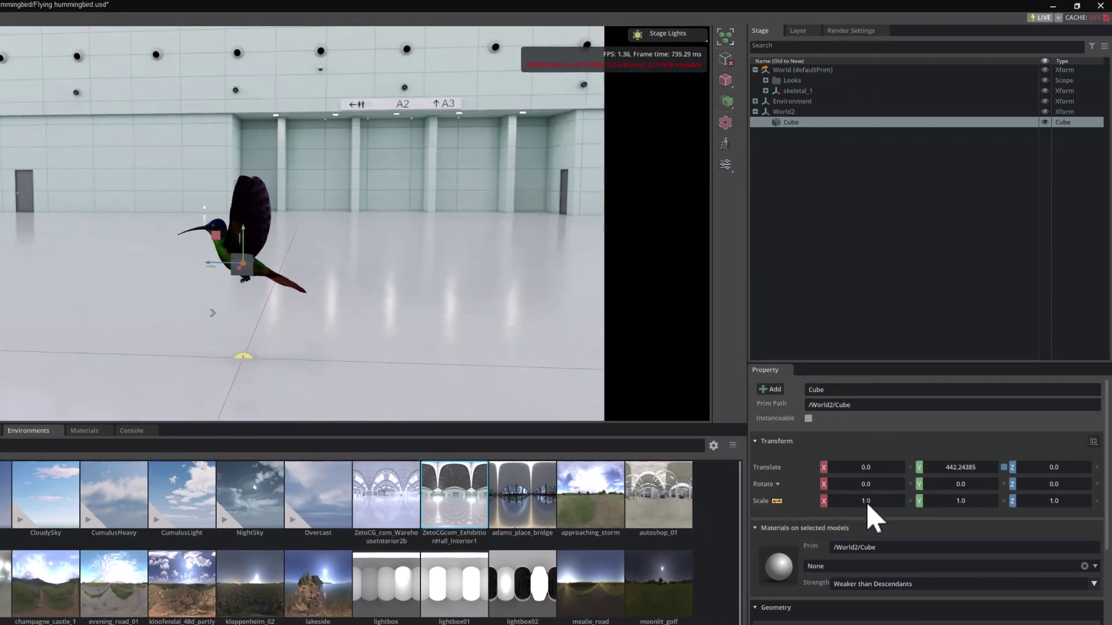
Scale the cube uniformly to 6.5 and save the changes to Flying hummingbird.usd
drag(919, 500, 896, 501)
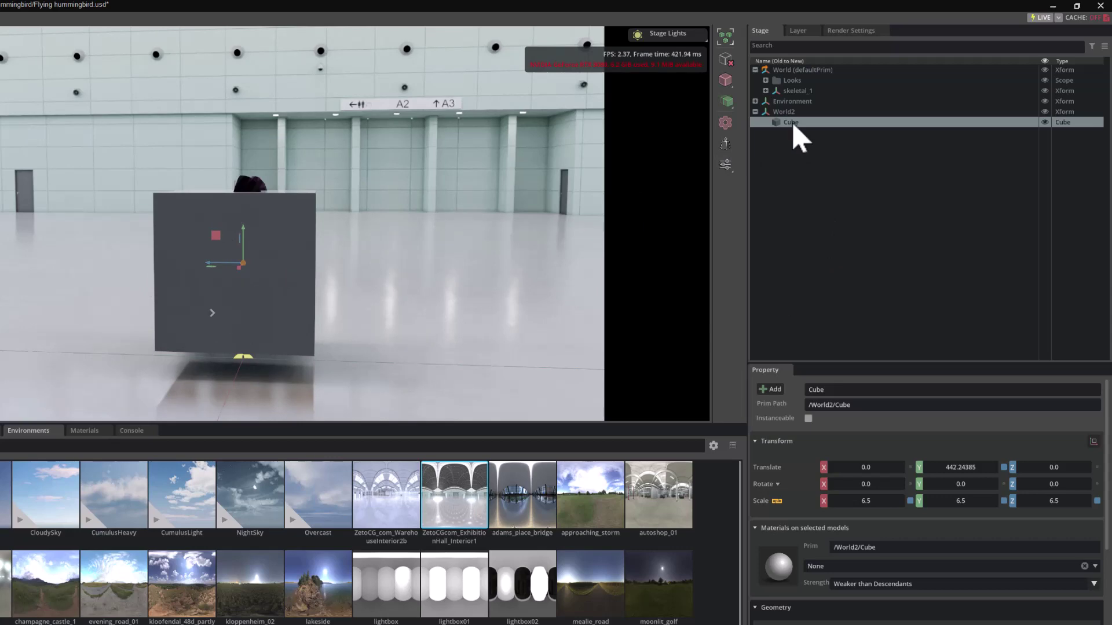
key(ctrl+s)
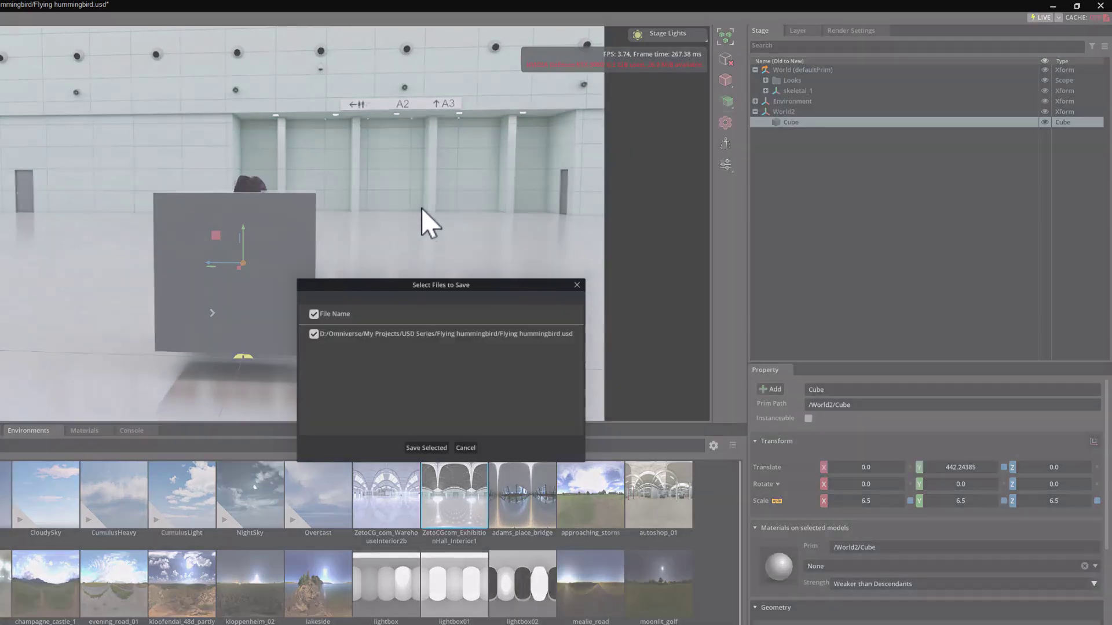
click(428, 448)
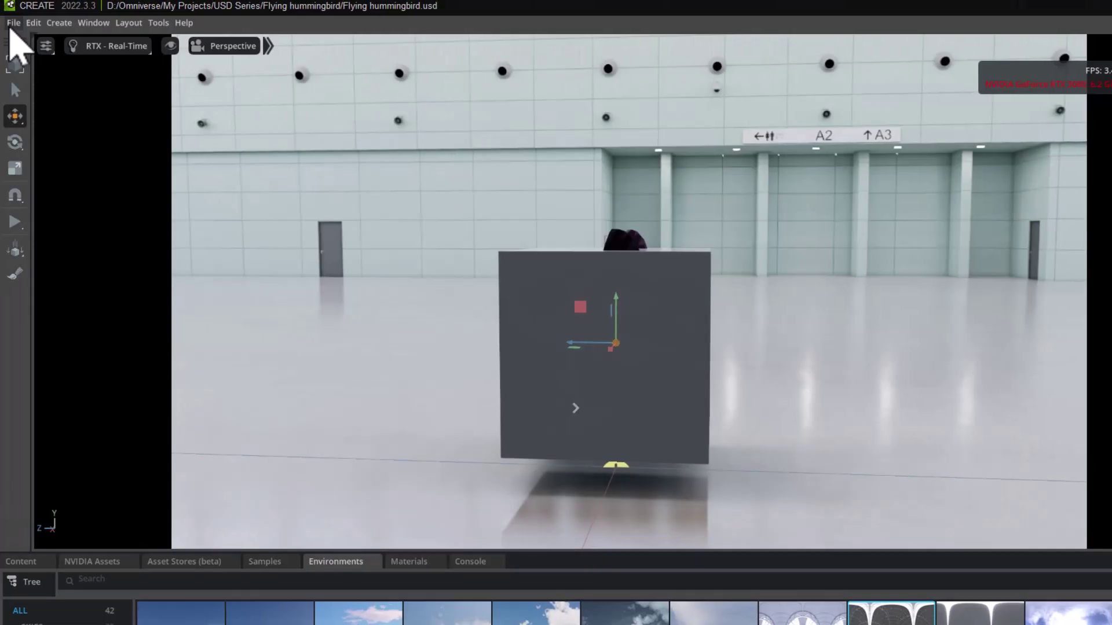
Reopen bird-and-flowers.usd from the recently used files
click(13, 24)
mouse_move(45, 63)
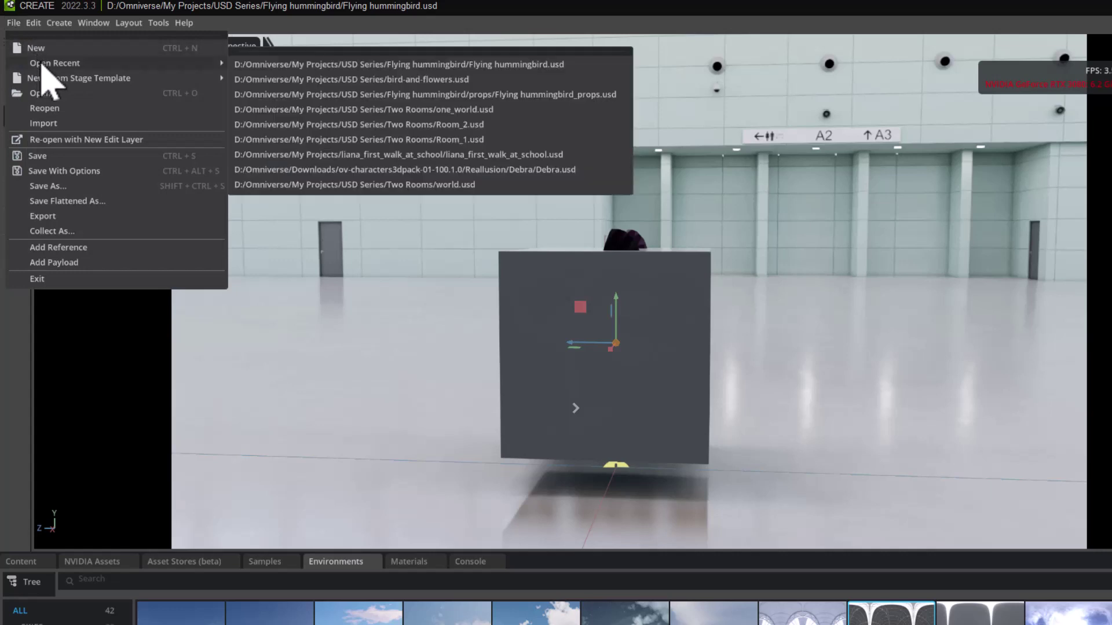
click(278, 80)
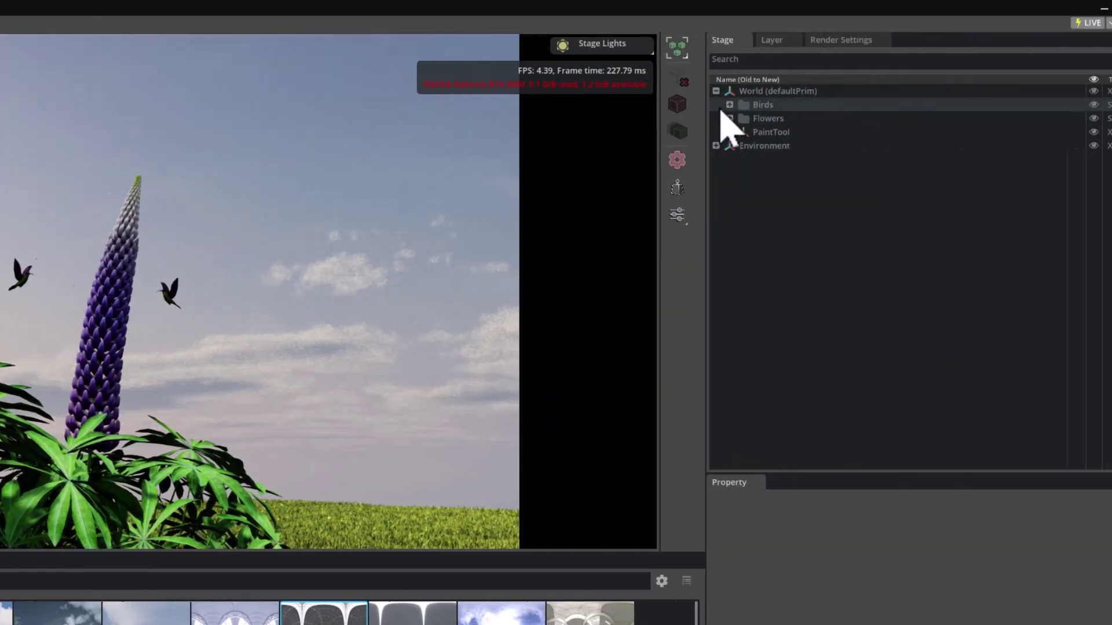
Set the payload prim path of Flying_hummingbird in the Birds scope to /World2
click(729, 104)
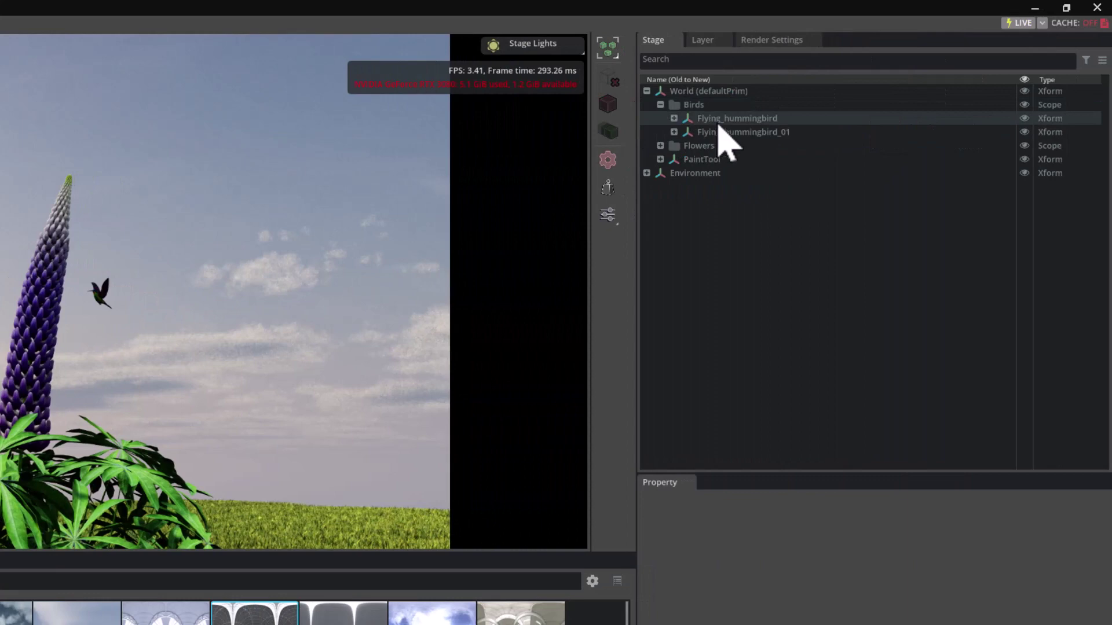
click(789, 119)
scroll(671, 452, down, 10)
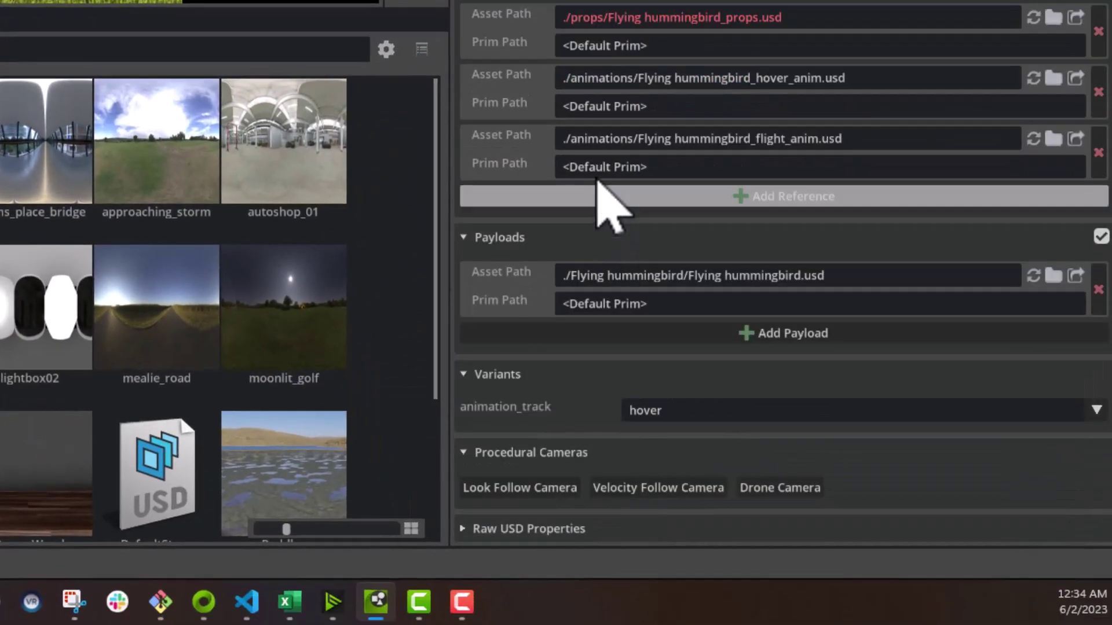
click(666, 303)
text(/World2)
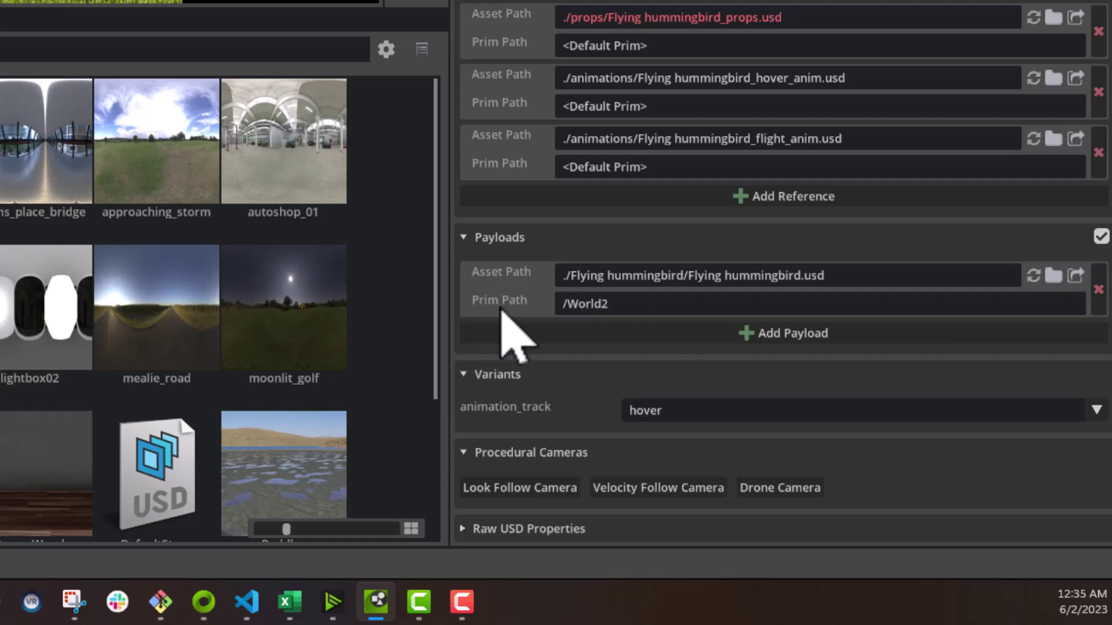
key(Return)
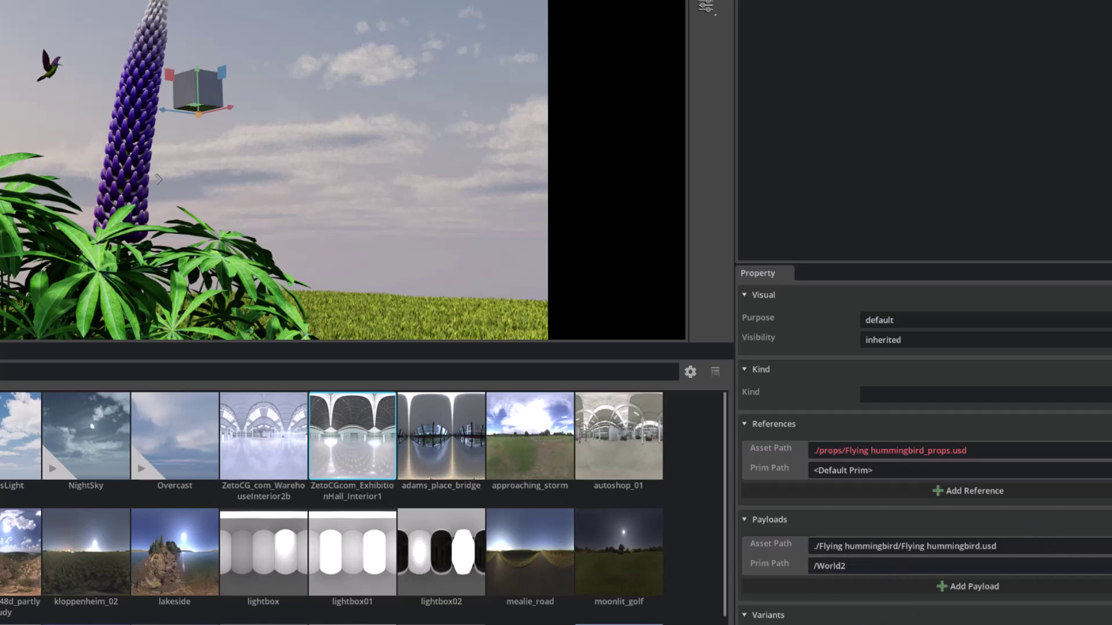
Clear the payload's prim path on Flying_hummingbird so that it uses <Default Prim> again
click(839, 566)
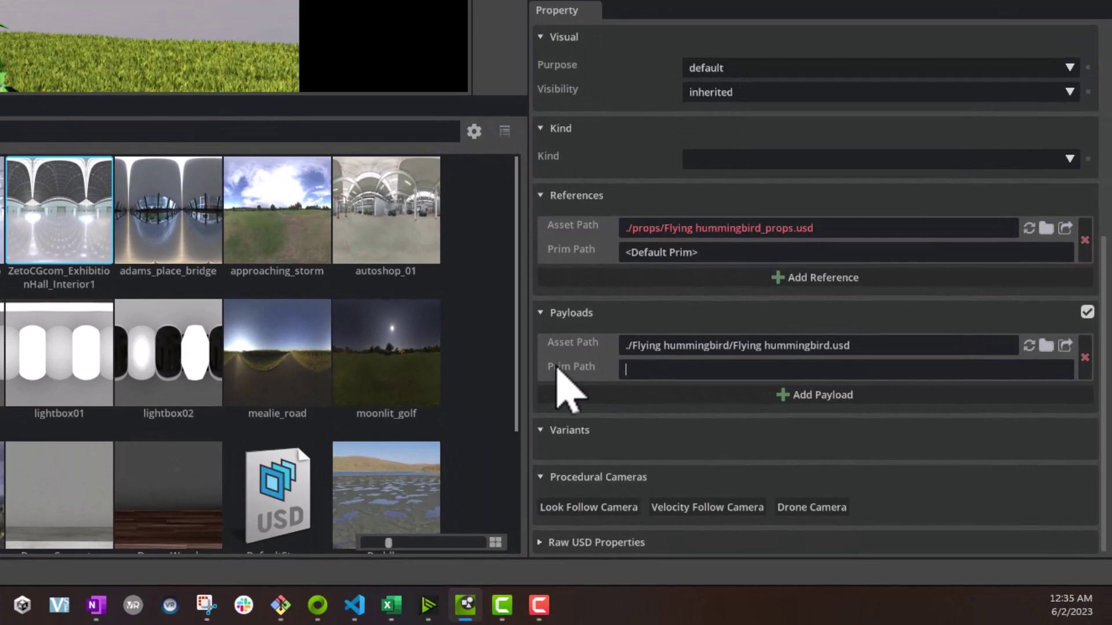
key(Return)
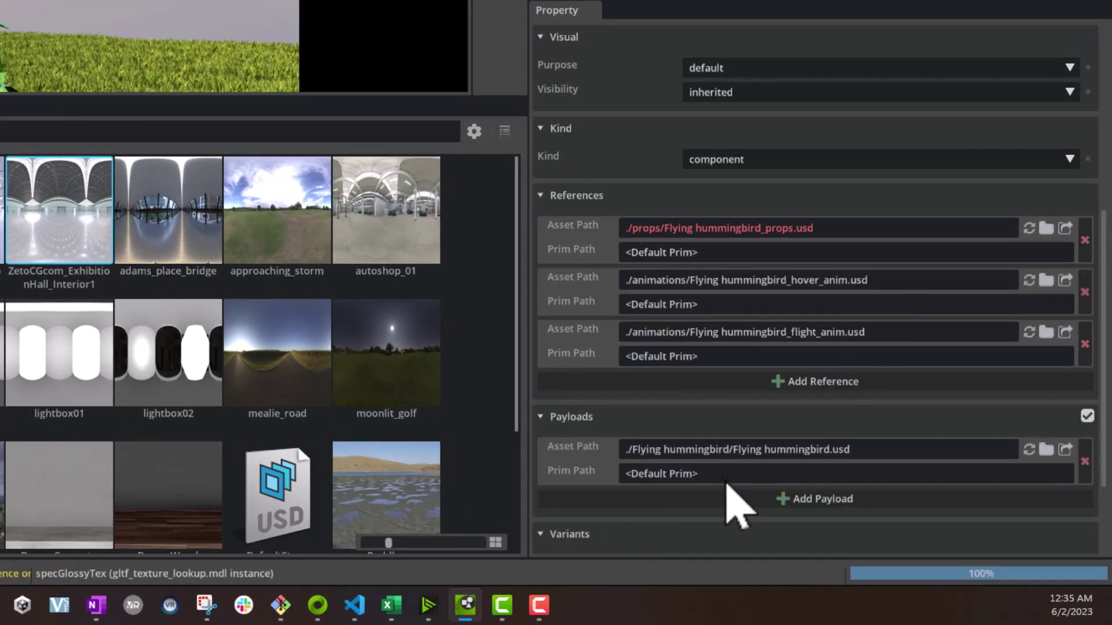
click(678, 471)
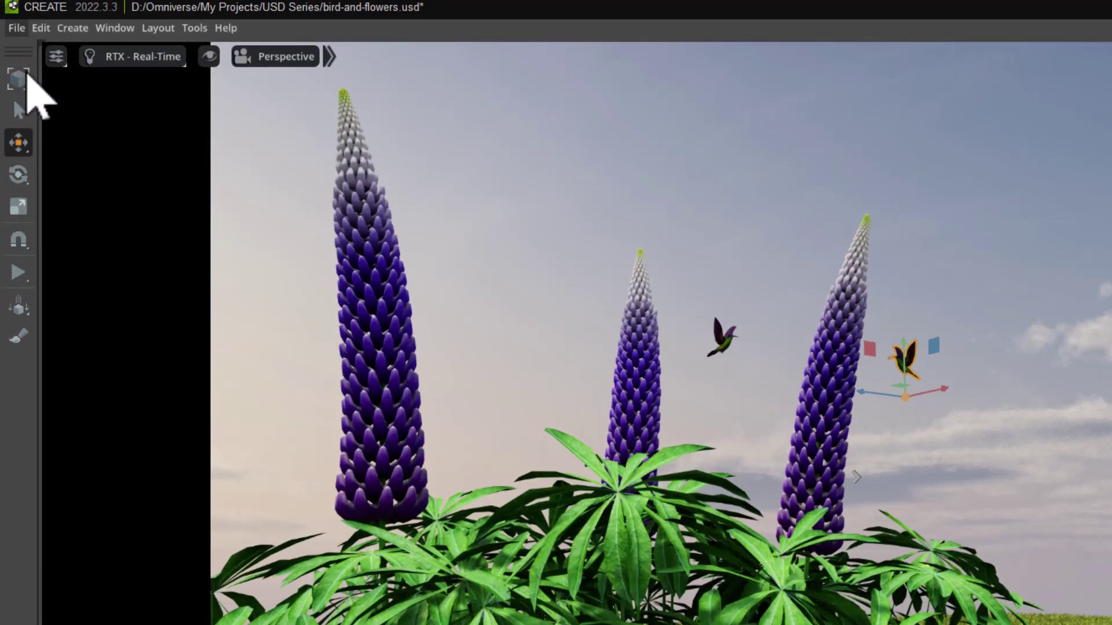
Reopen Flying hummingbird.usd from the recently used files
click(17, 28)
mouse_move(95, 96)
click(372, 82)
click(209, 499)
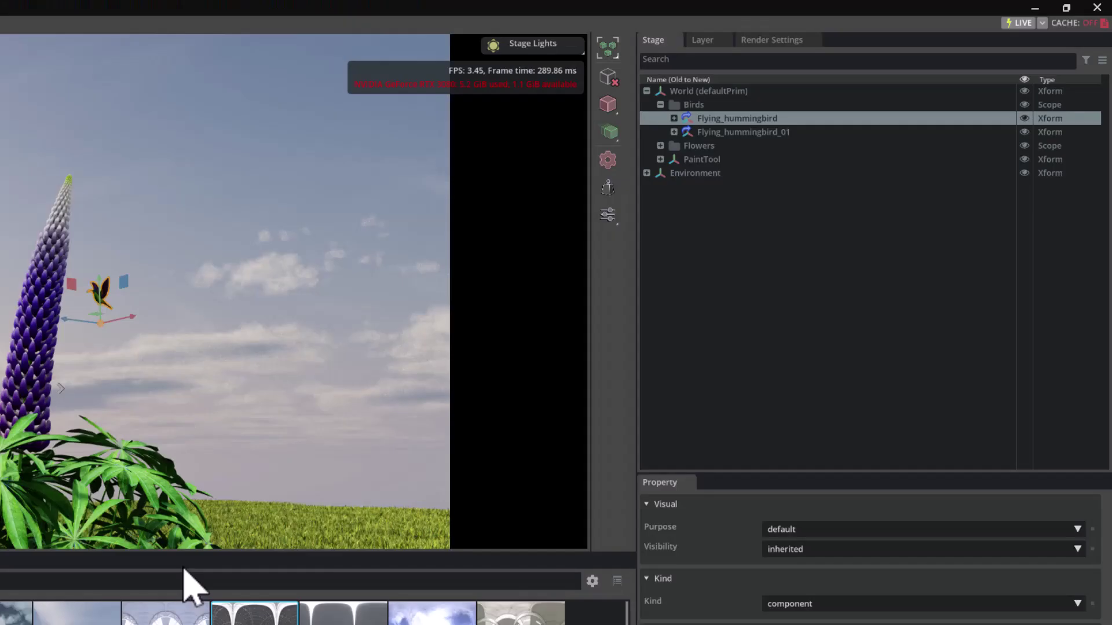
Set World2 as the default prim of the stage and save Flying hummingbird.usd
click(687, 146)
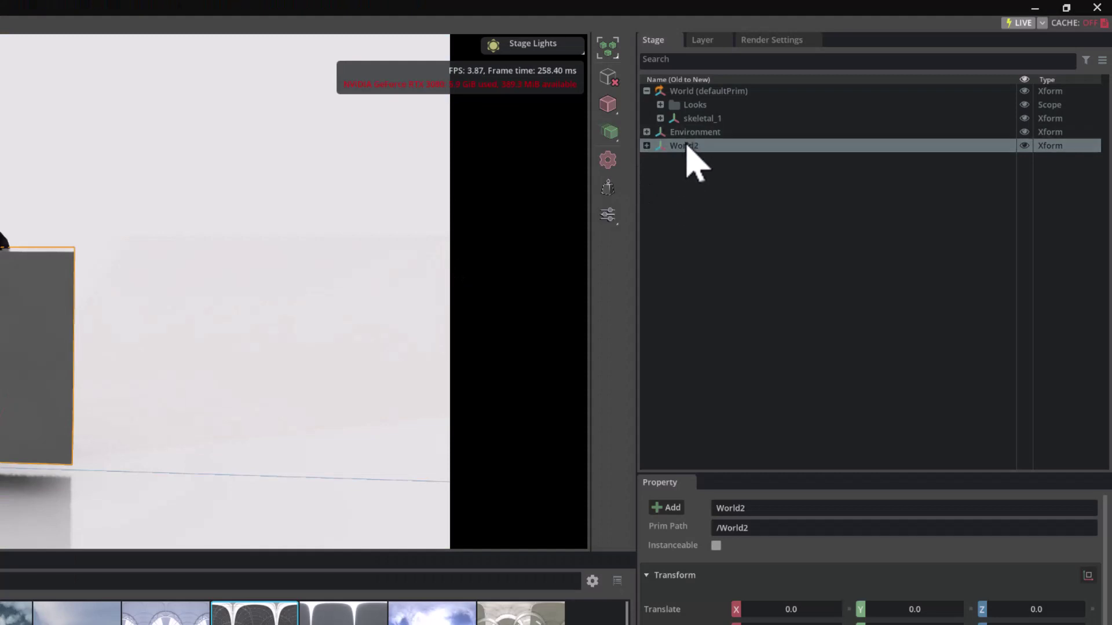
right_click(687, 147)
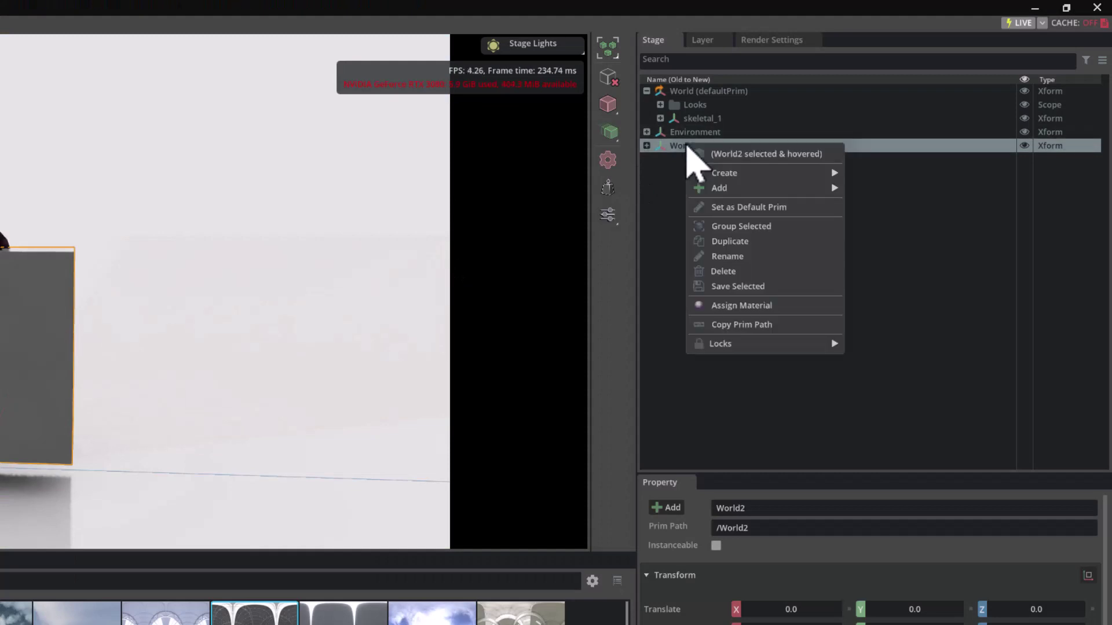
click(730, 208)
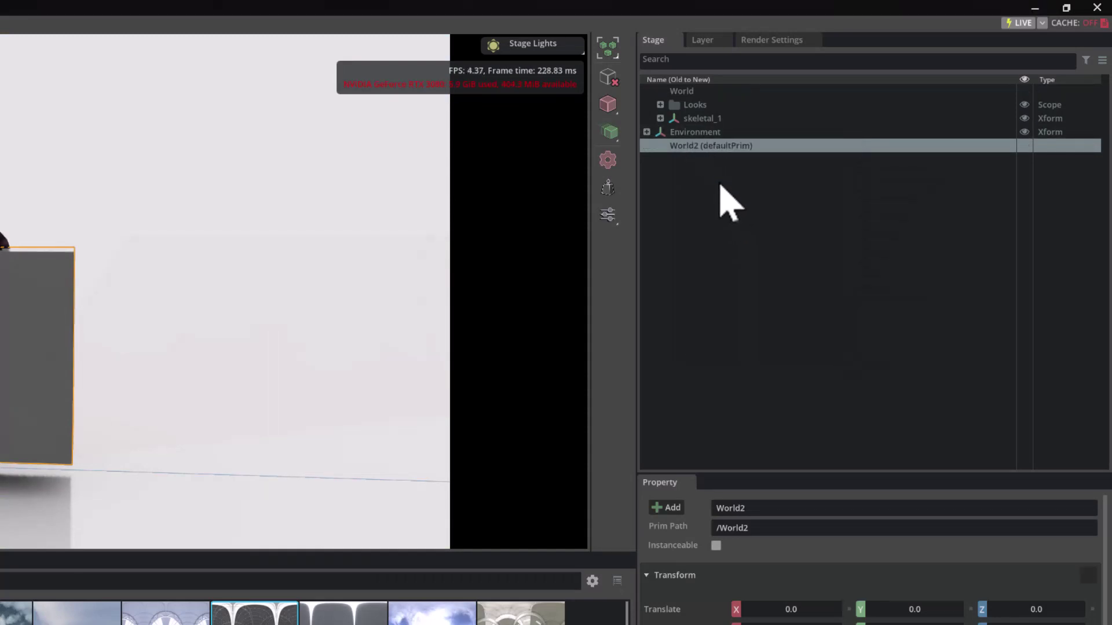
key(ctrl+s)
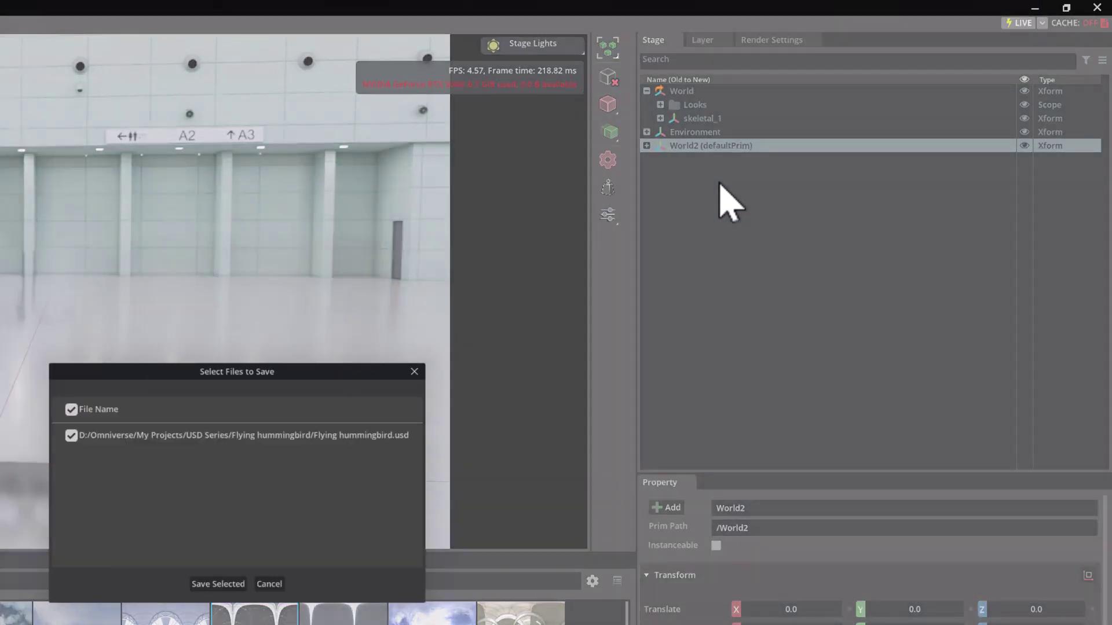
click(219, 584)
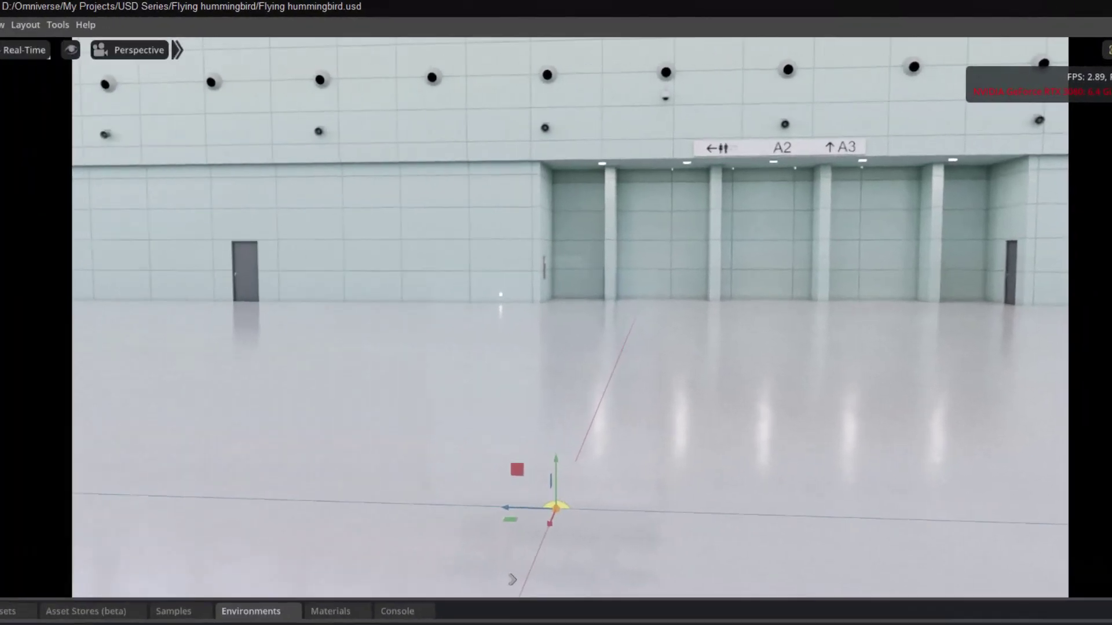
click(14, 23)
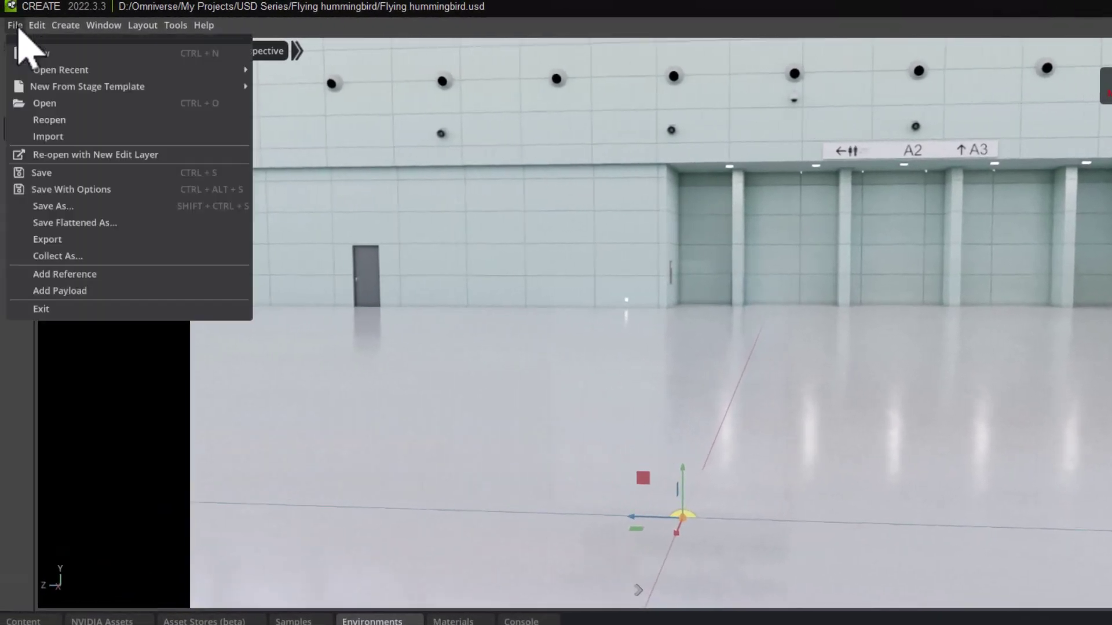
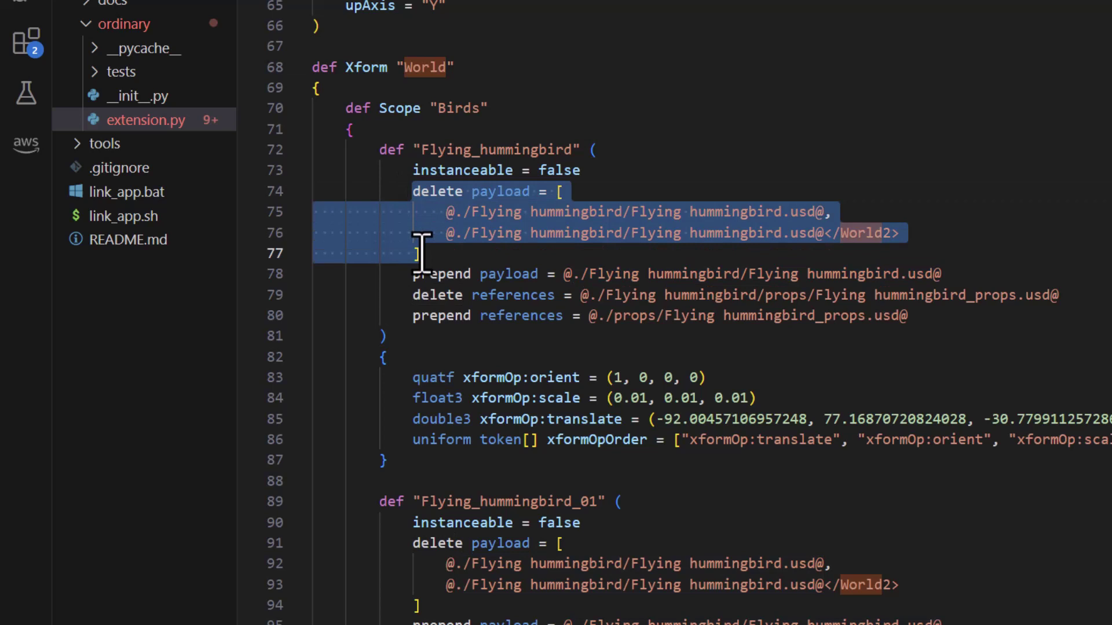
Examine the delete payload entry targeting </World2> and the prepend payload line of Flying_hummingbird in the bird-and-flowers.usd text
click(834, 233)
drag(899, 233, 443, 232)
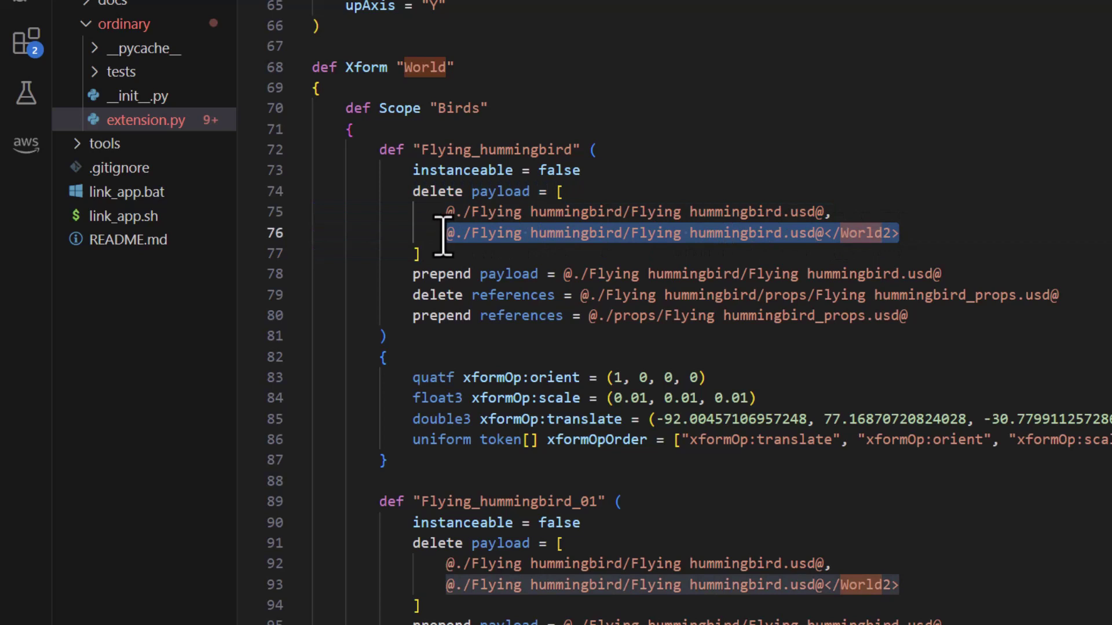
click(822, 233)
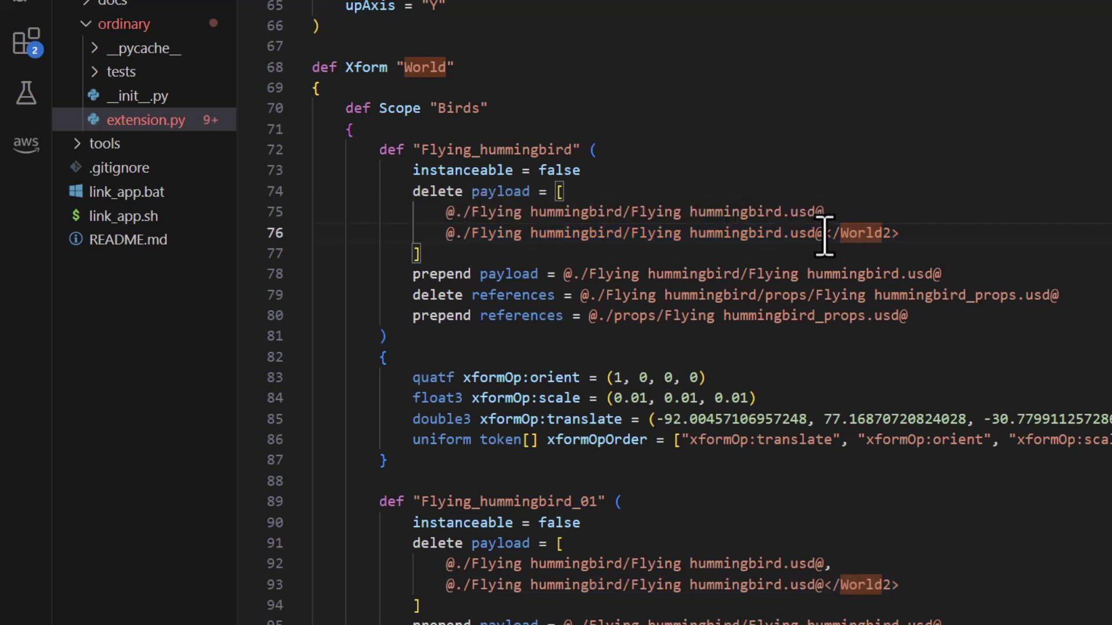
mouse_move(825, 235)
mouse_down()
mouse_move(888, 235)
mouse_move(818, 248)
mouse_move(905, 238)
mouse_move(836, 241)
mouse_up()
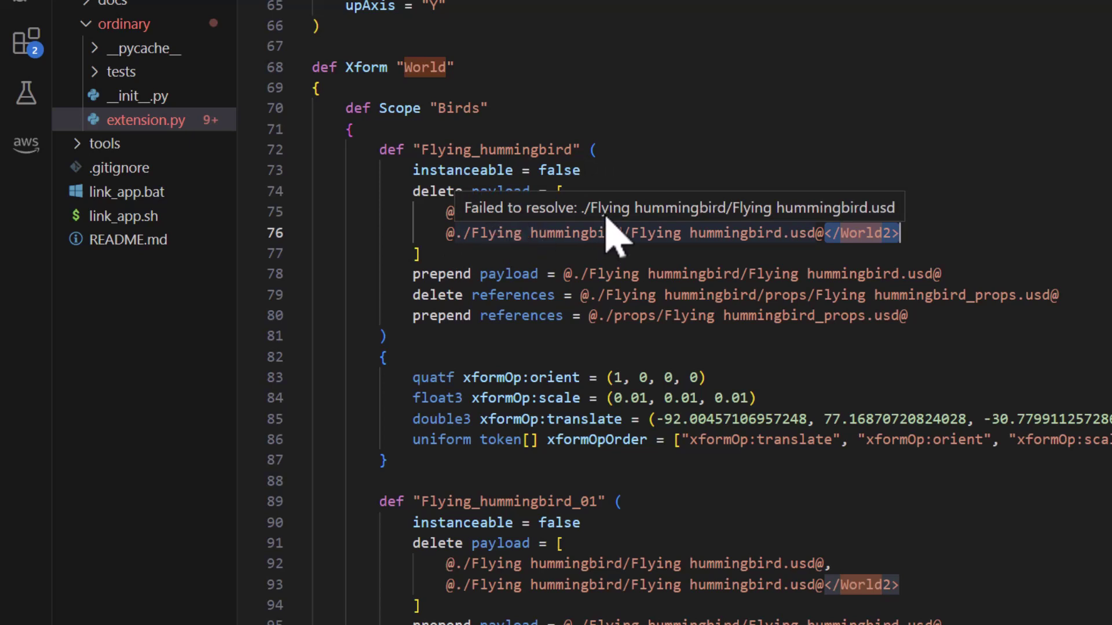
click(412, 274)
shift+drag(550, 283, 944, 275)
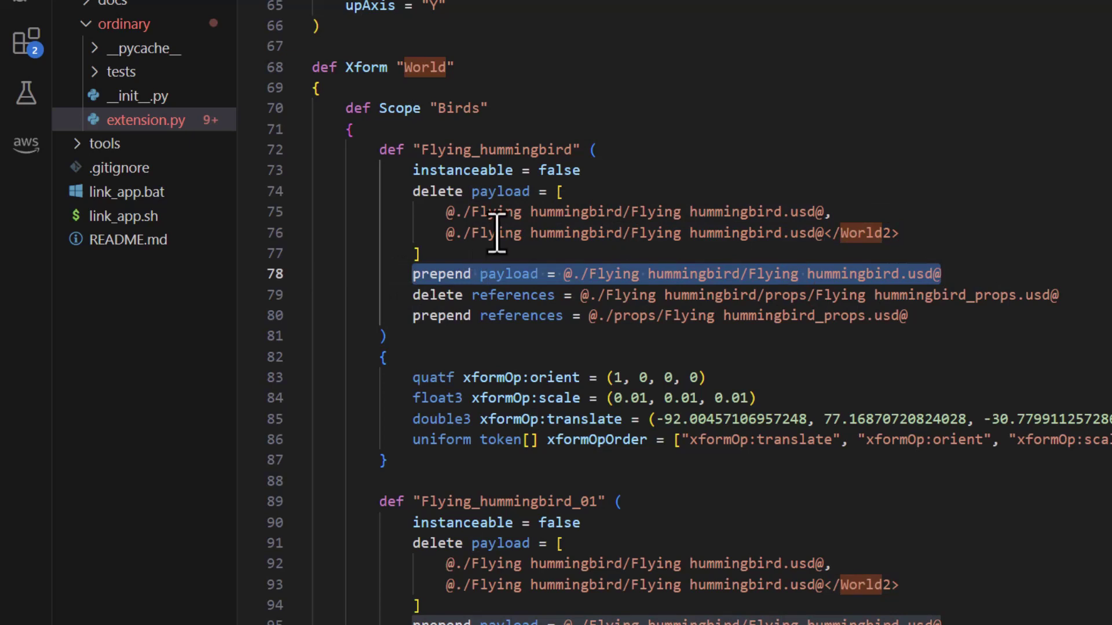
Remove the whole delete payload block from the Flying_hummingbird prim and finish the text editing of bird-and-flowers.usd
click(613, 175)
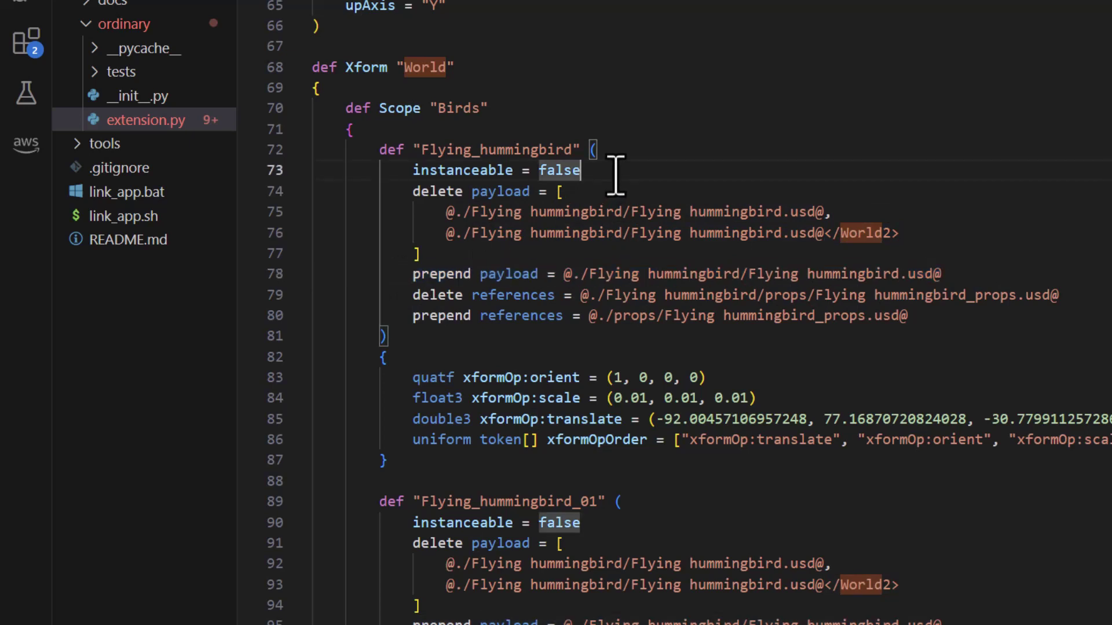
key(Right)
key(shift+Down)
key(shift+Down)
key(shift+Down)
key(shift+Down)
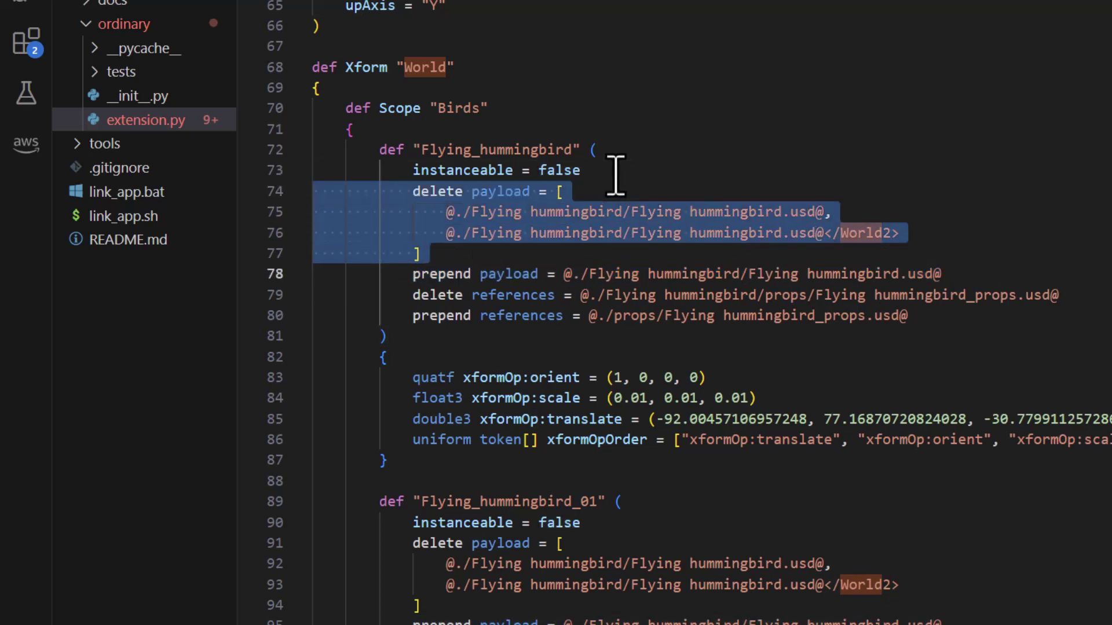
key(BackSpace)
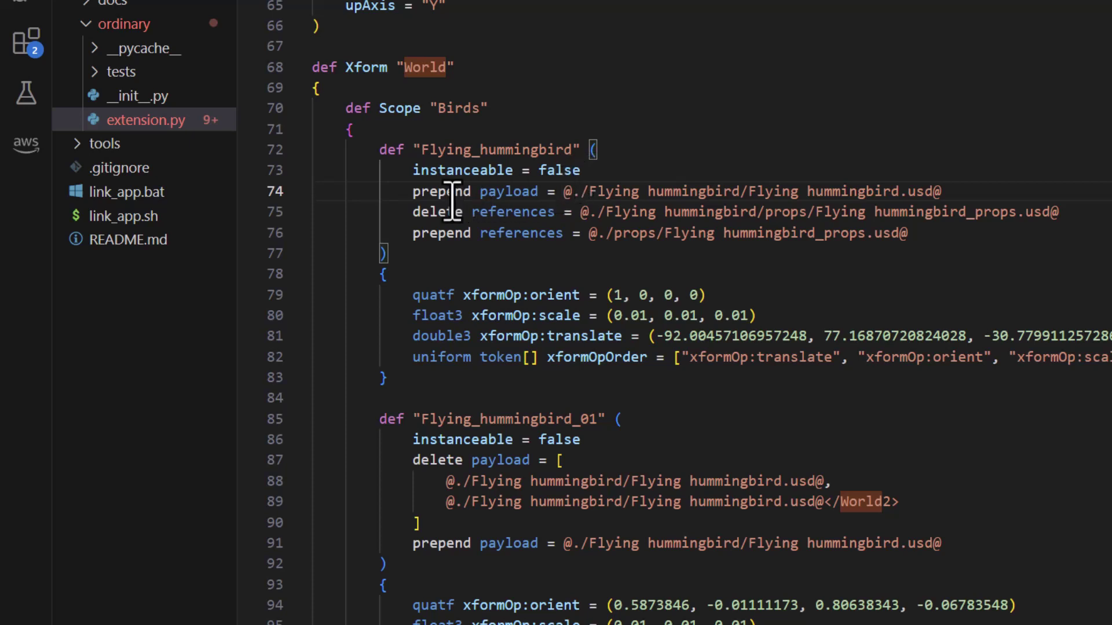
drag(409, 193, 964, 193)
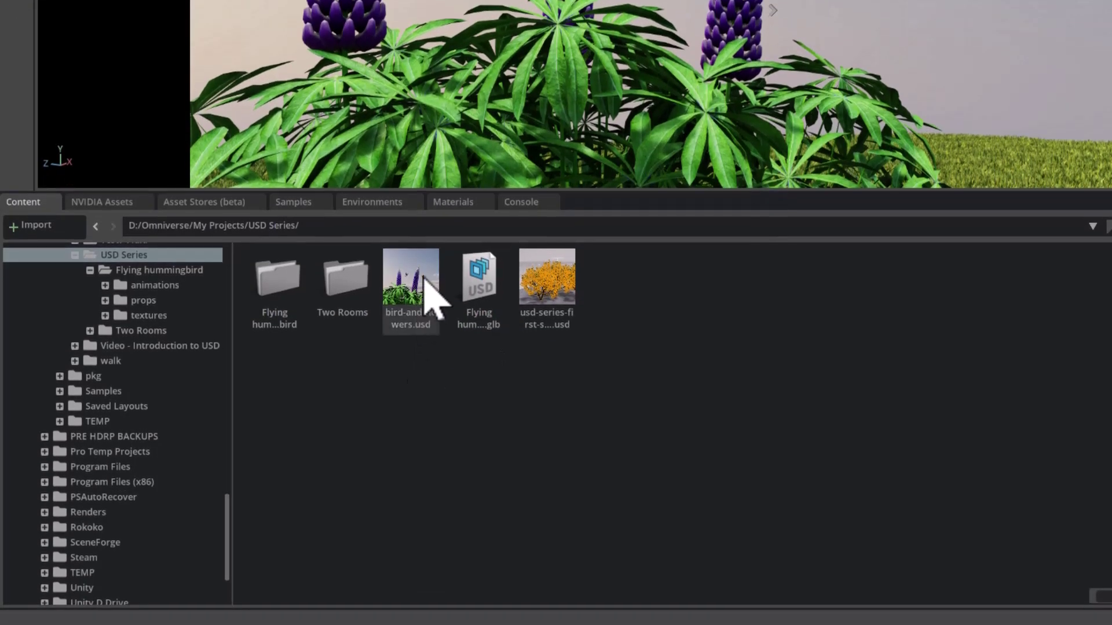
right_click(423, 279)
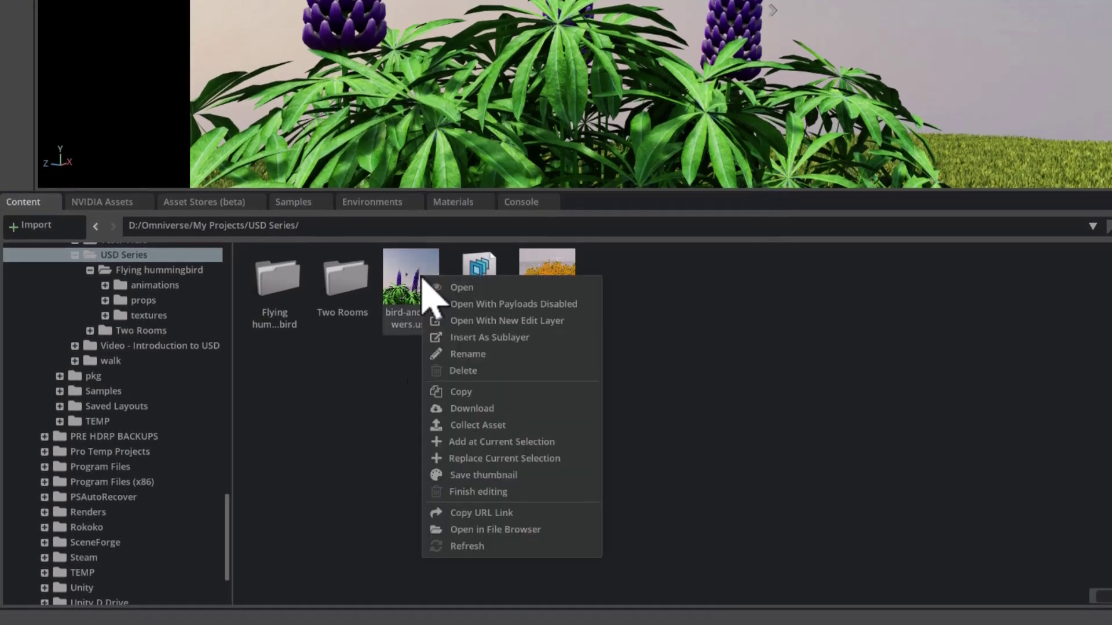
click(467, 511)
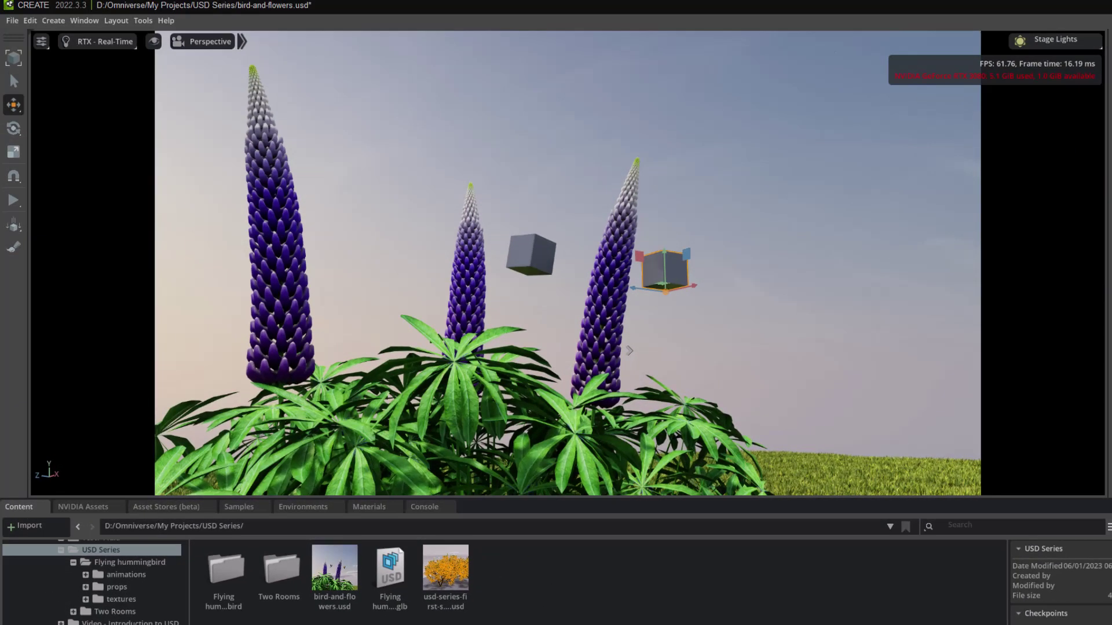
Open the recent file Flying hummingbird.usd, saving the changes to the bird-and-flowers stage
click(12, 21)
mouse_move(55, 58)
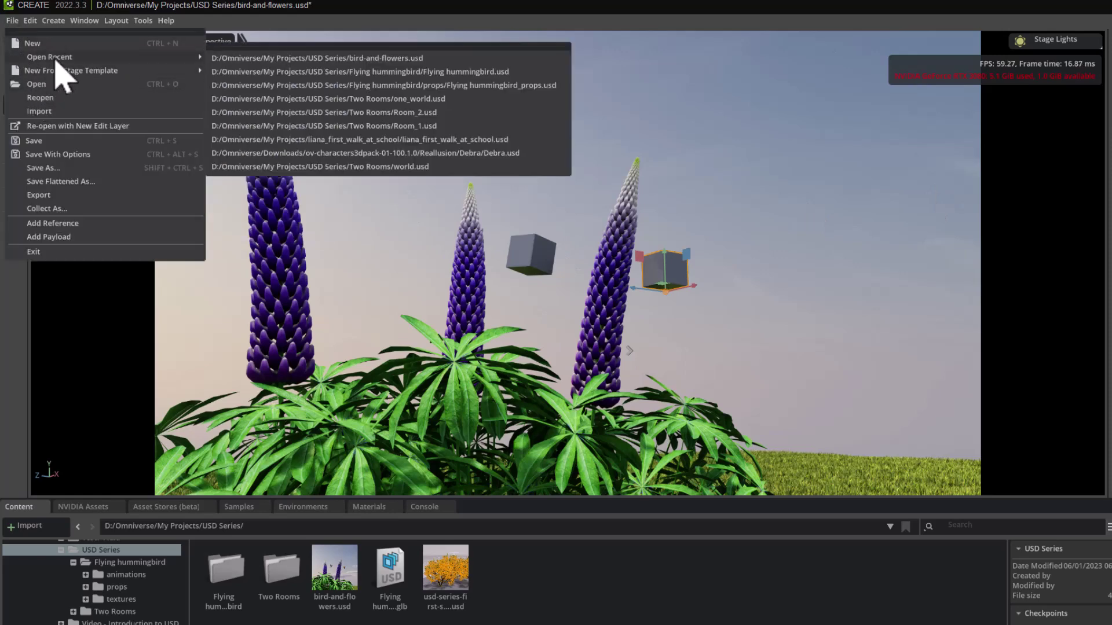
click(293, 84)
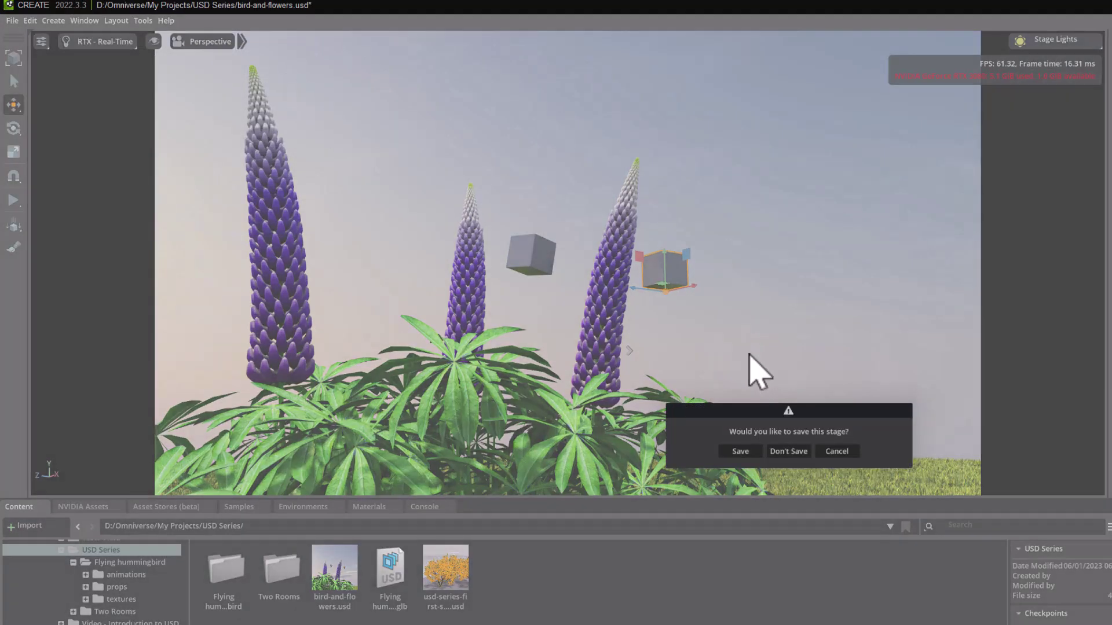
click(751, 458)
click(745, 524)
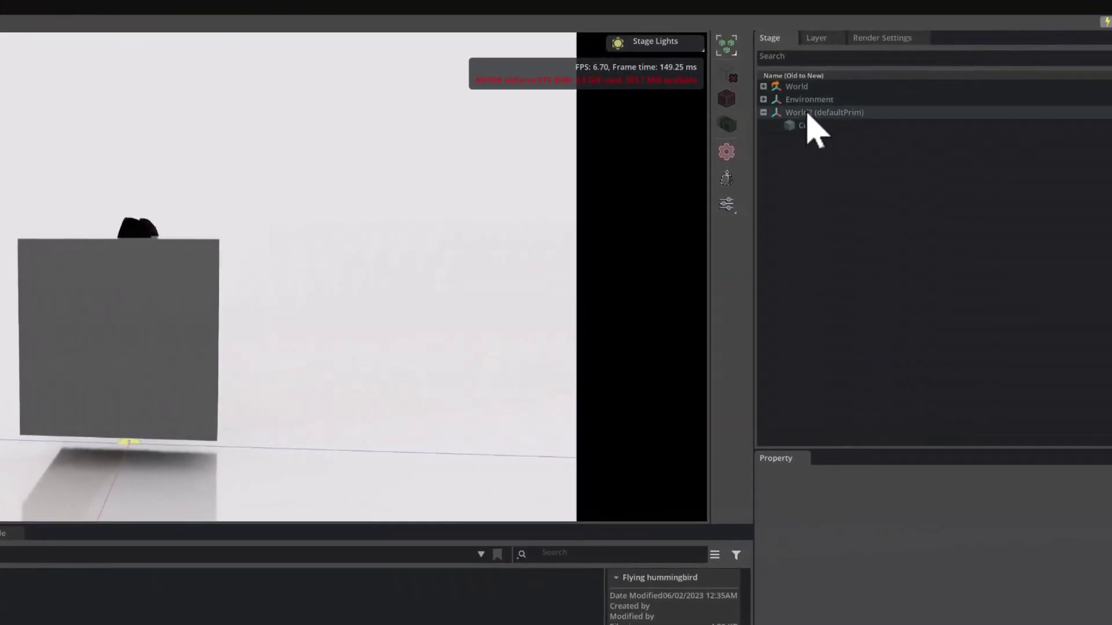
Delete the World2 prim with its cube and set World as the default prim of the stage
click(805, 112)
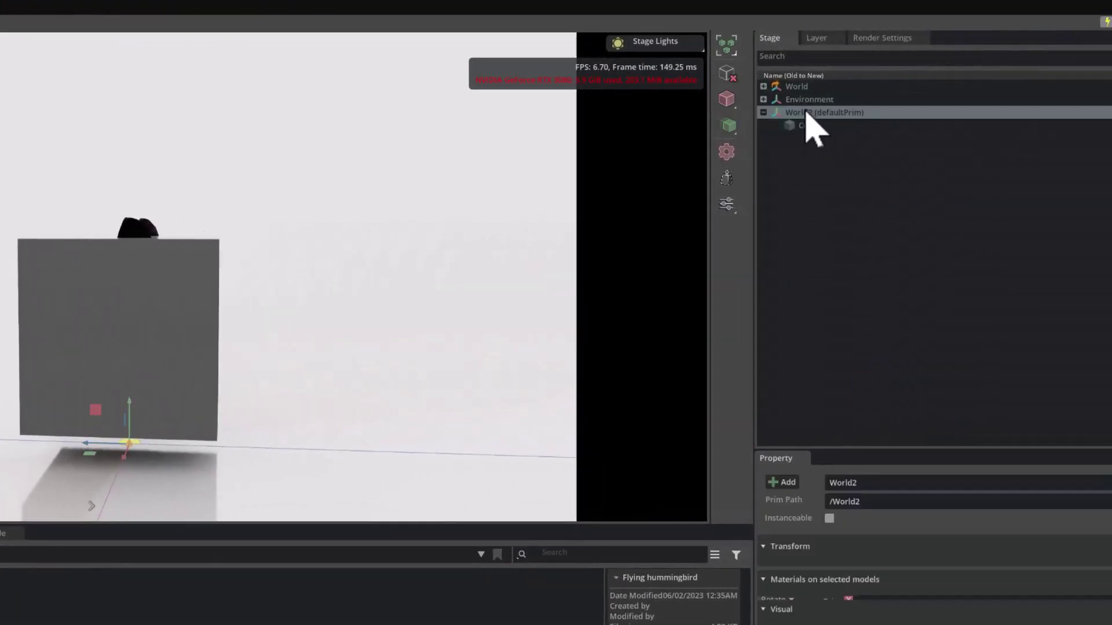
key(Delete)
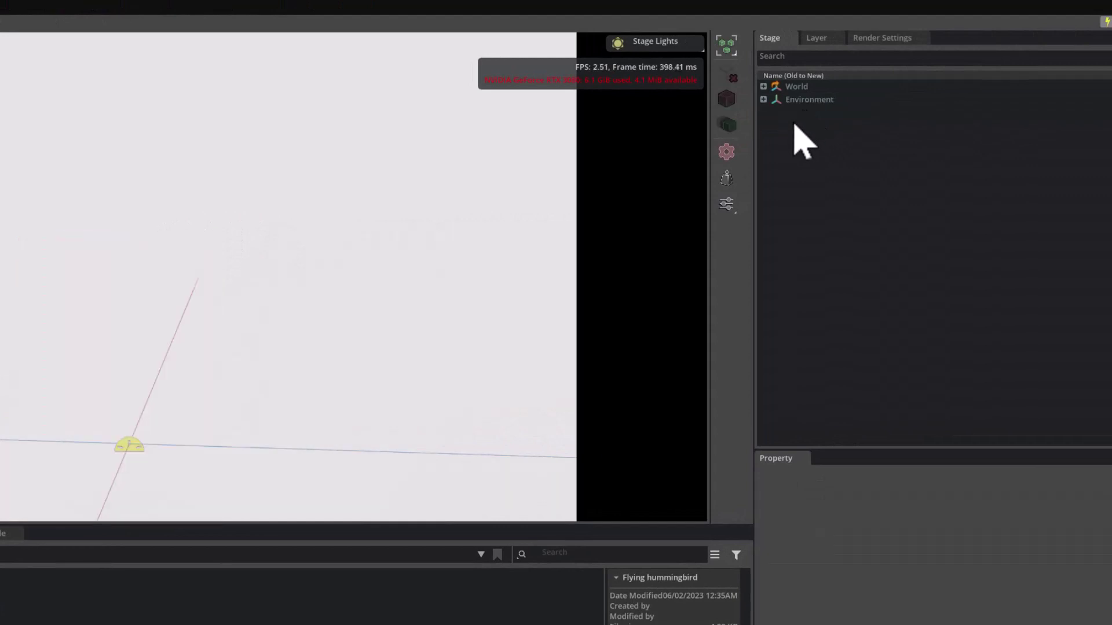
click(800, 87)
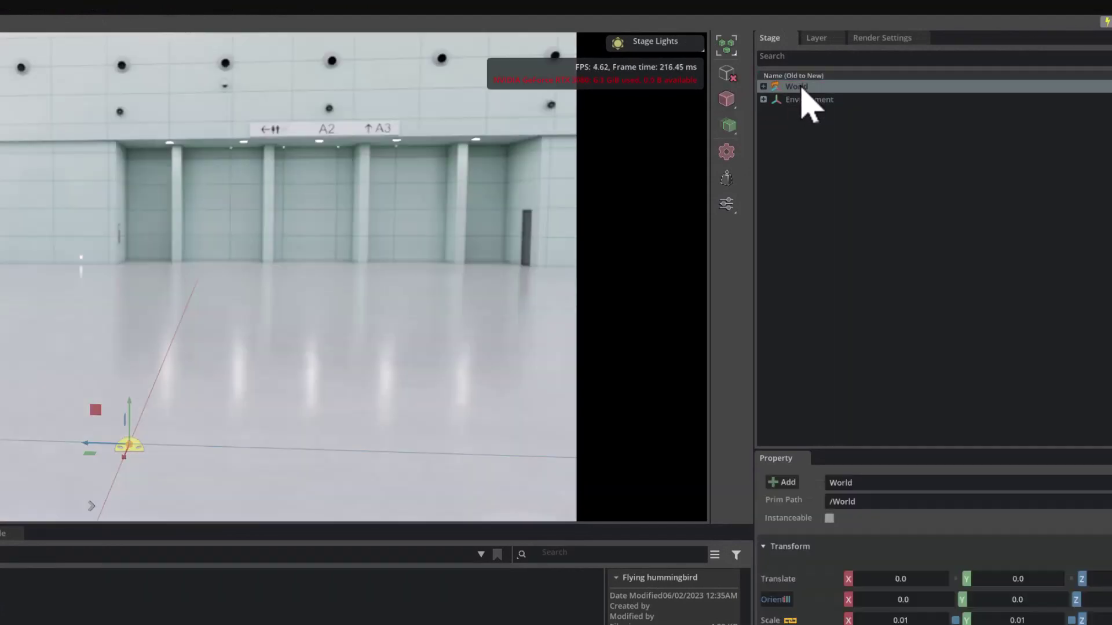
right_click(800, 87)
mouse_move(826, 116)
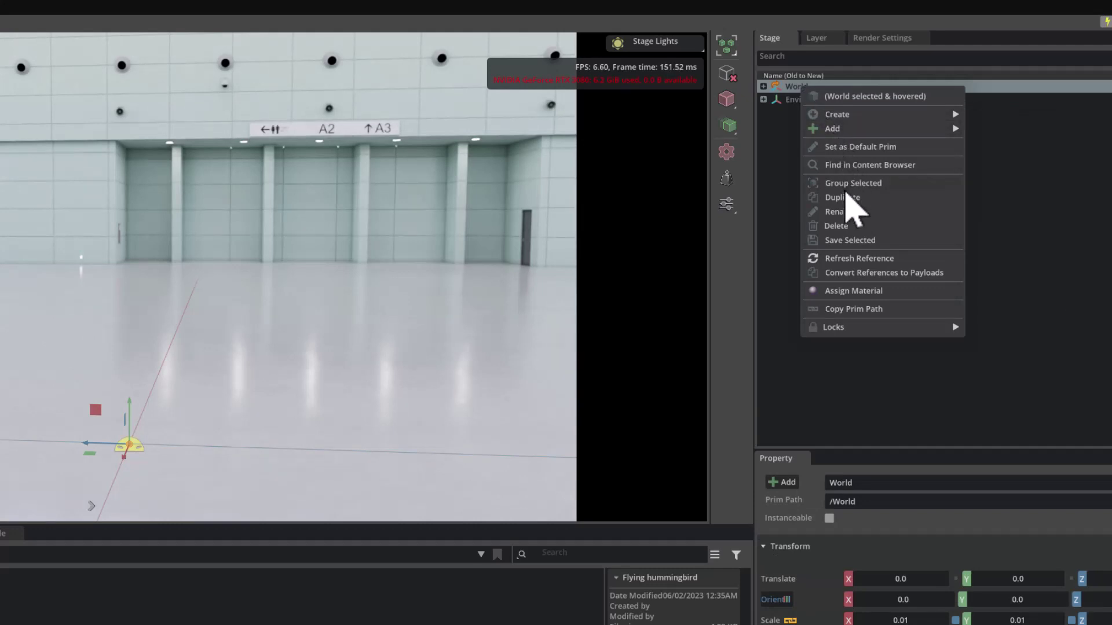
click(851, 148)
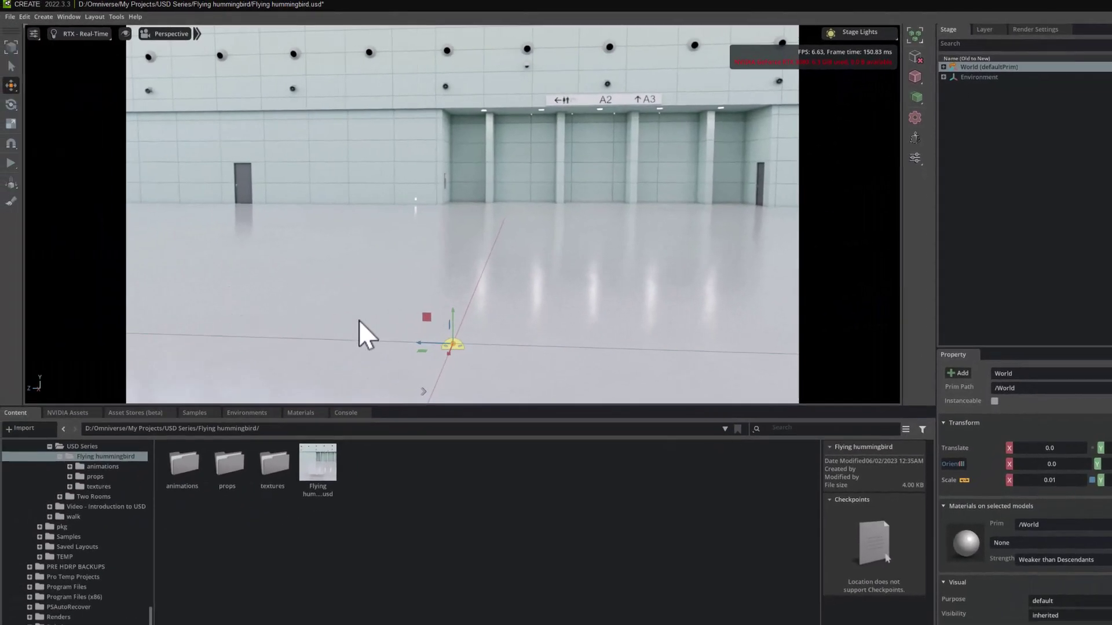
Clear the selection and replace the exhibition hall environment with the Overcast sky
key(Escape)
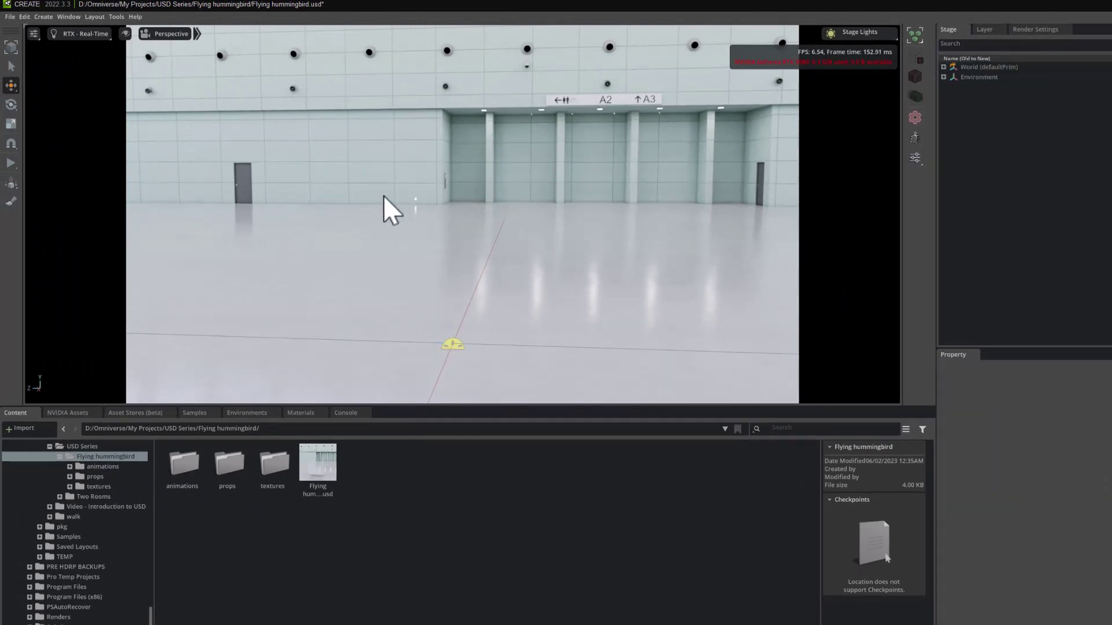
click(237, 414)
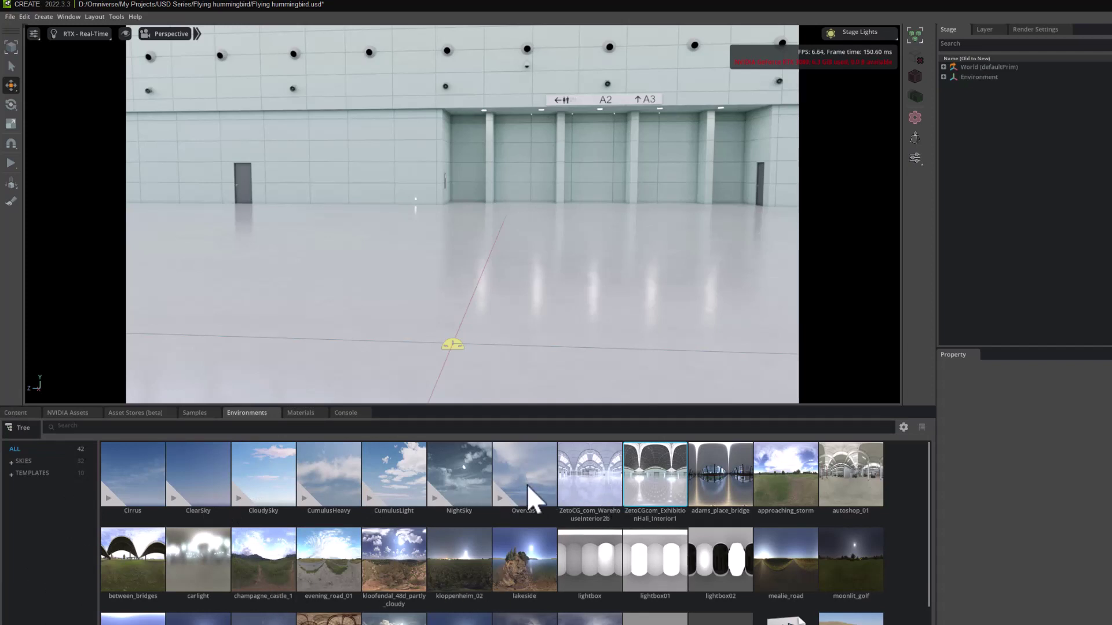
drag(529, 496, 545, 337)
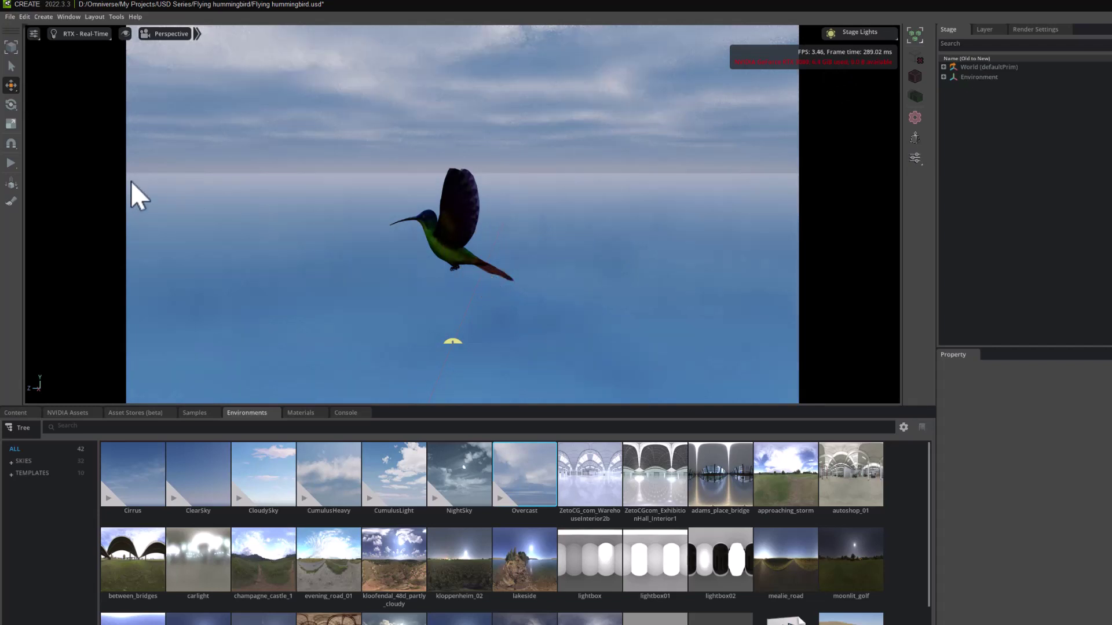
Save Flying hummingbird.usd and open the recent file bird-and-flowers.usd
click(10, 17)
mouse_move(64, 58)
mouse_move(102, 46)
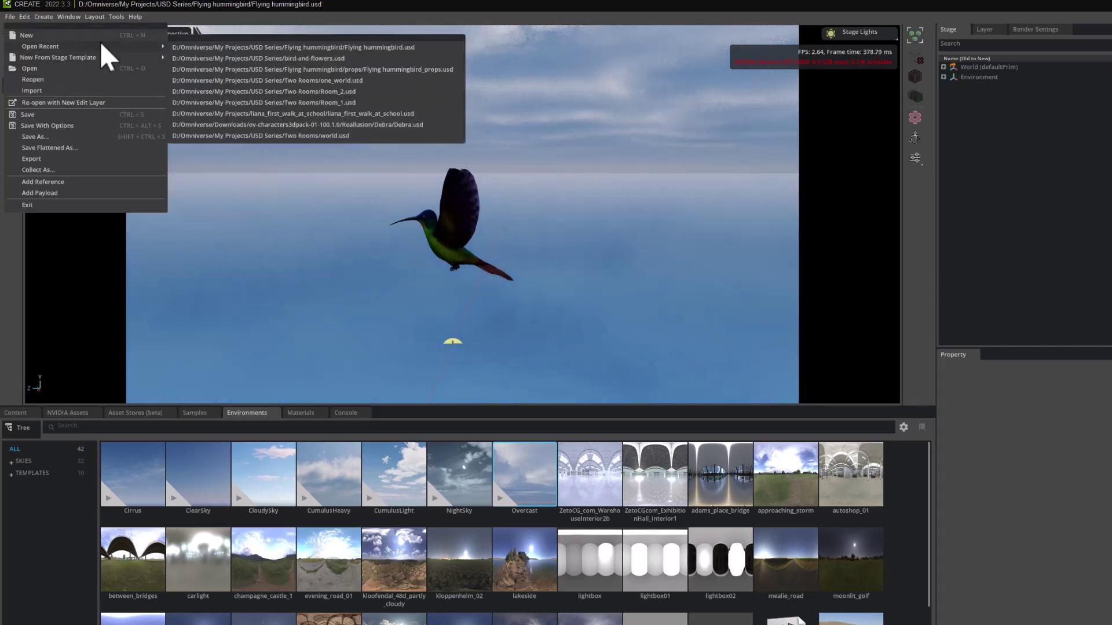
click(235, 59)
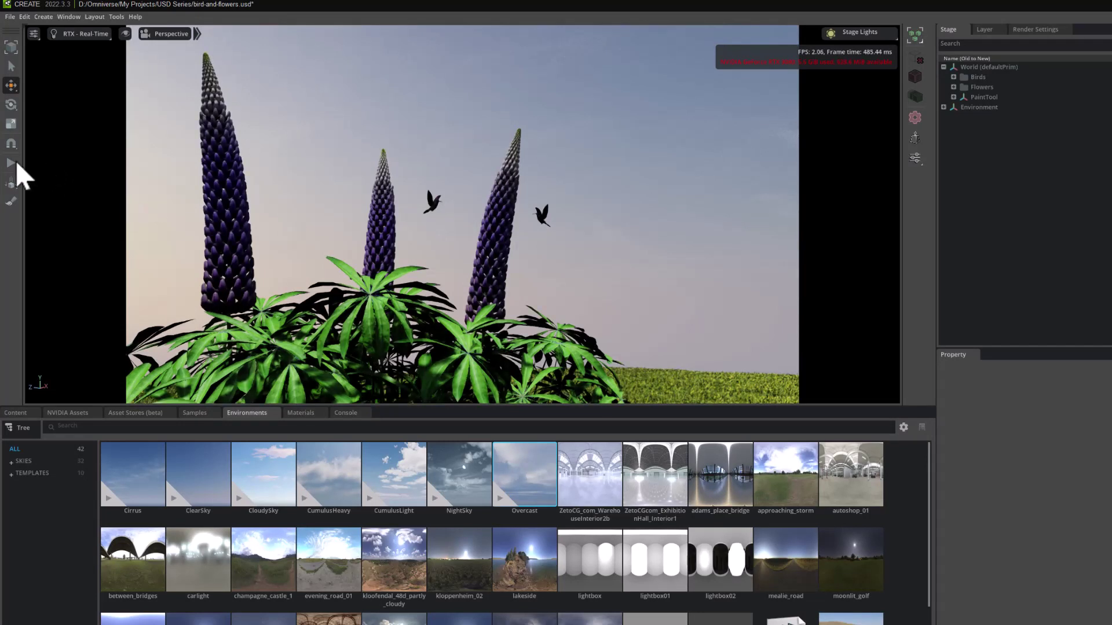
Play the animation of the two hummingbirds among the flowers and stop it
click(11, 163)
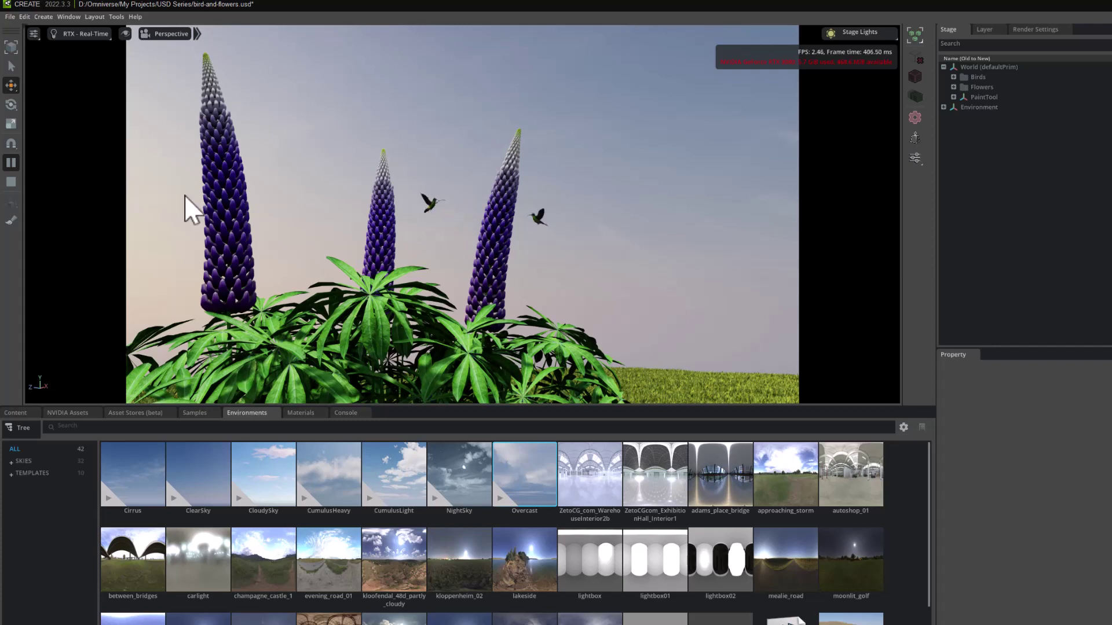
click(10, 183)
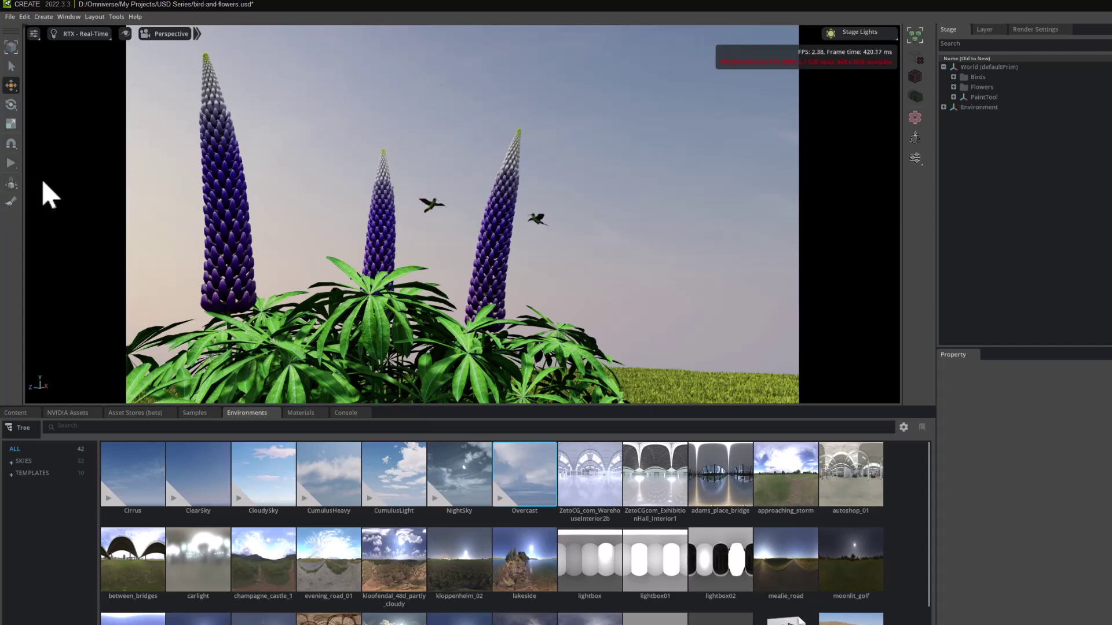
Open Flying hummingbird.usd again and bring up its USD source in Visual Studio Code for editing
click(10, 16)
click(26, 44)
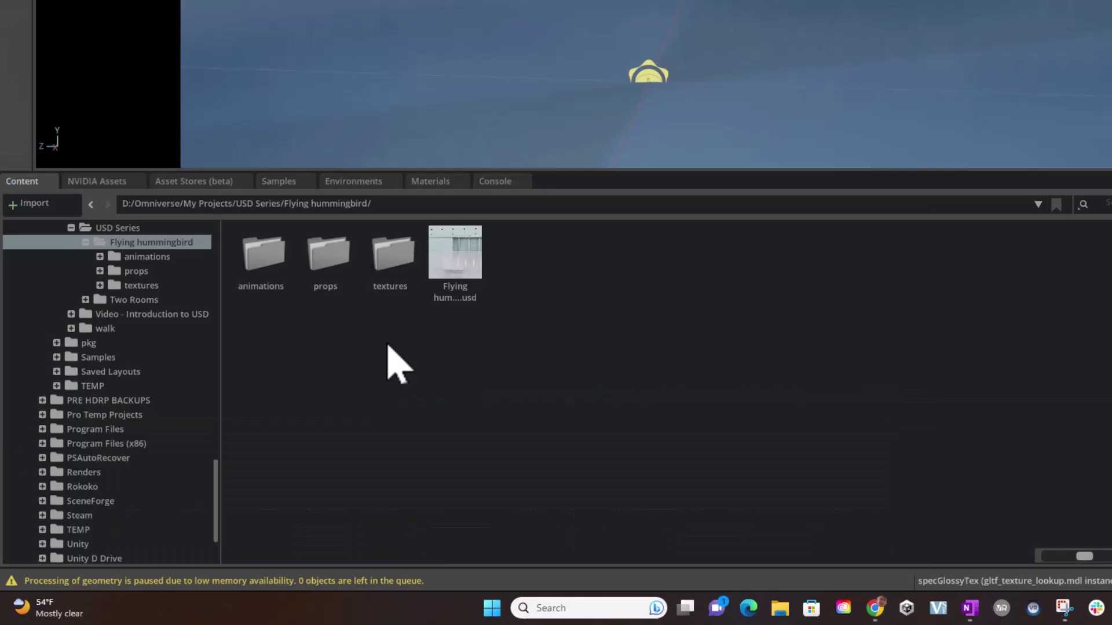
right_click(464, 253)
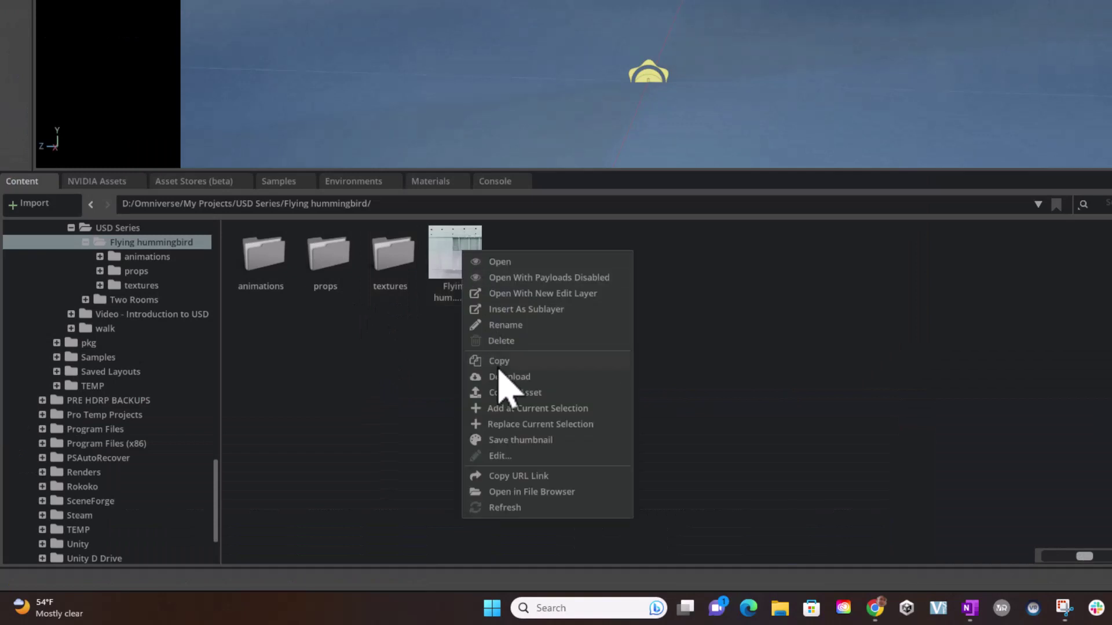
click(508, 456)
Change the type of the default prim World to Scope in the Flying hummingbird.usd text
scroll(653, 130, up, 3)
scroll(565, 340, down, 9)
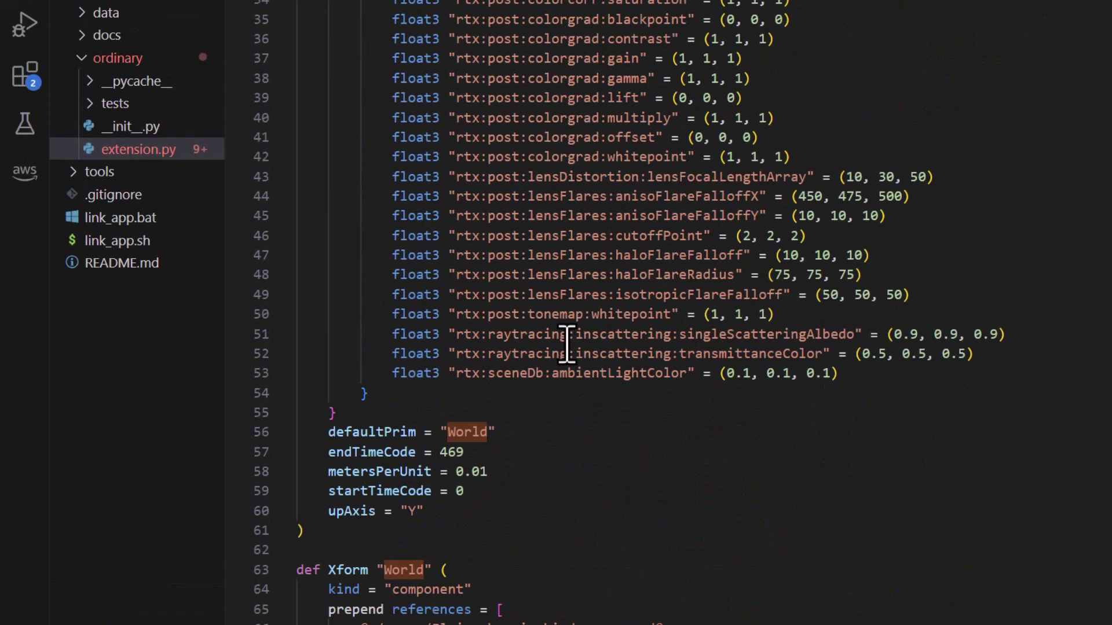
scroll(566, 344, down, 4)
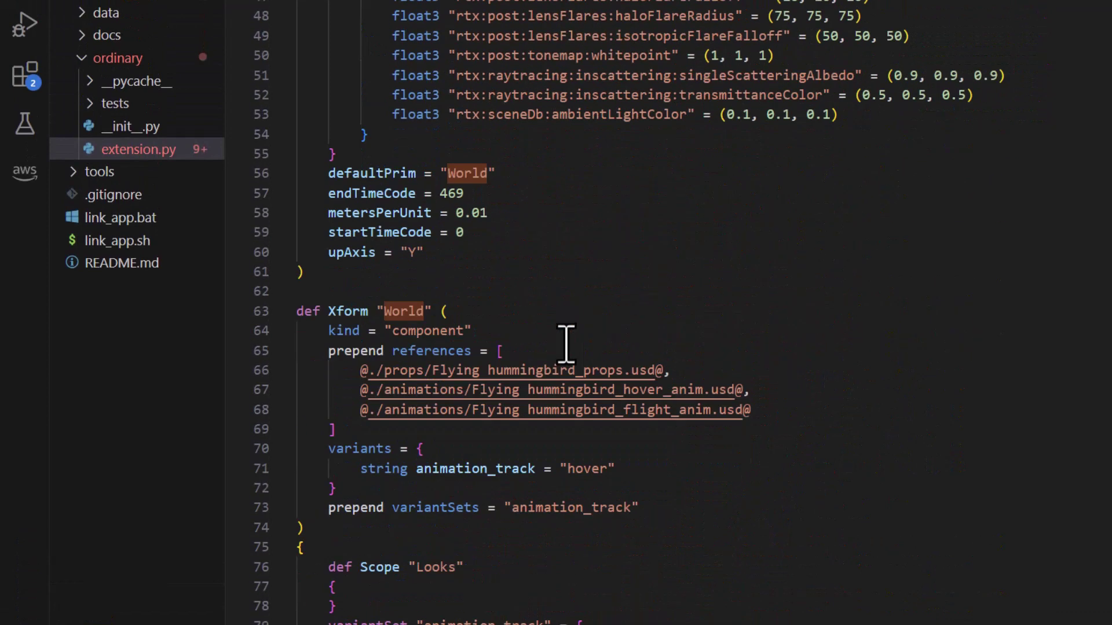
double_click(337, 311)
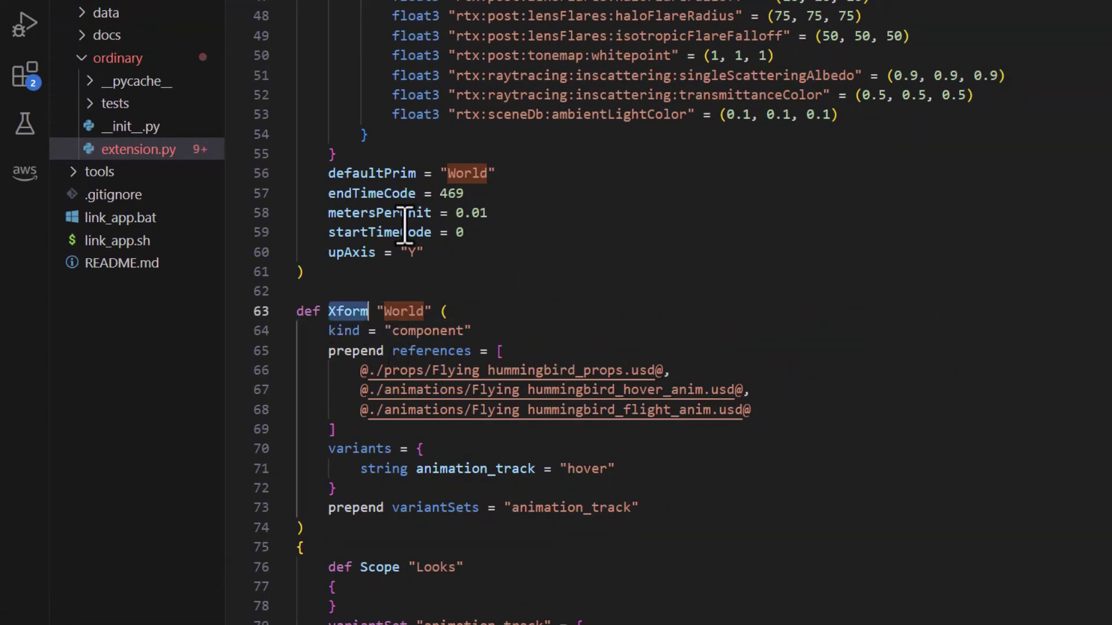
drag(329, 173, 497, 174)
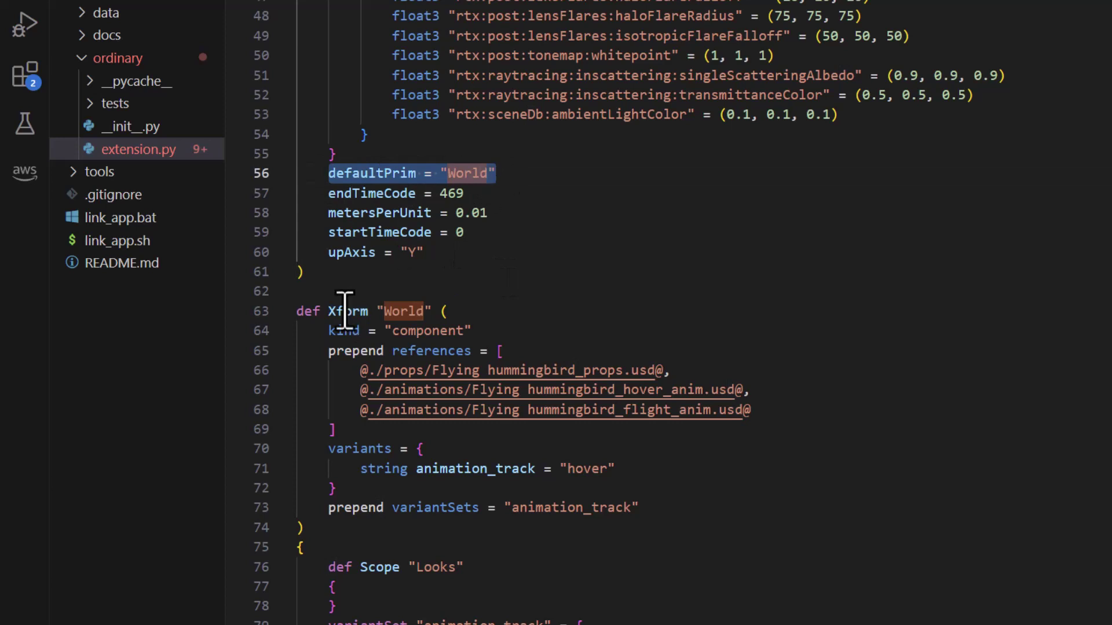
double_click(346, 313)
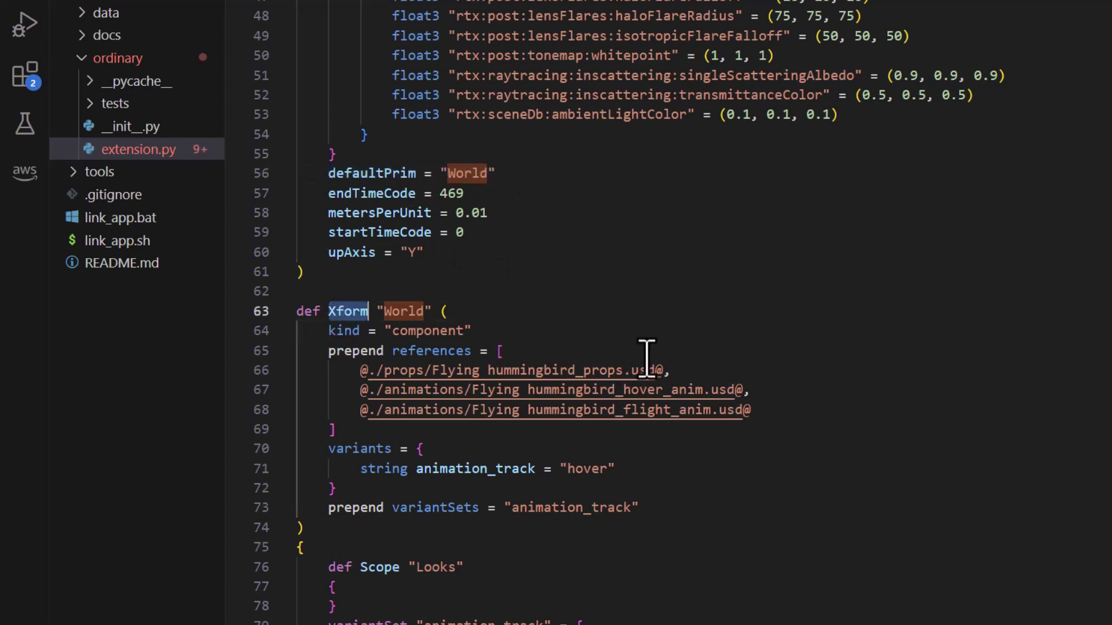
text(Scope)
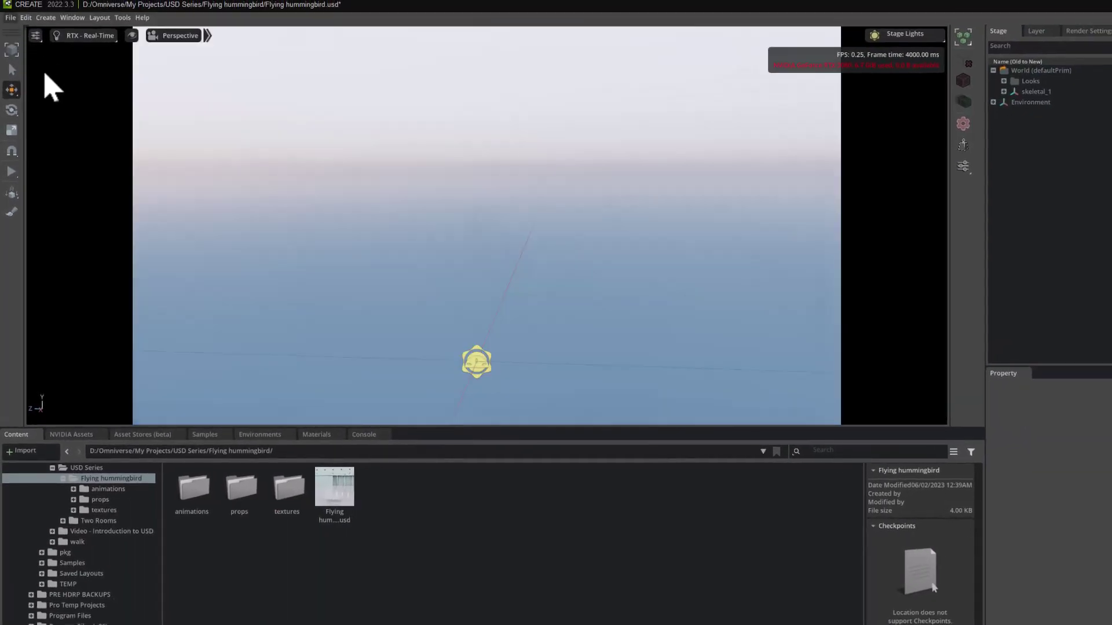
Open the recent file bird-and-flowers.usd from the USD Series folder in place of the current stage
click(10, 17)
mouse_move(58, 66)
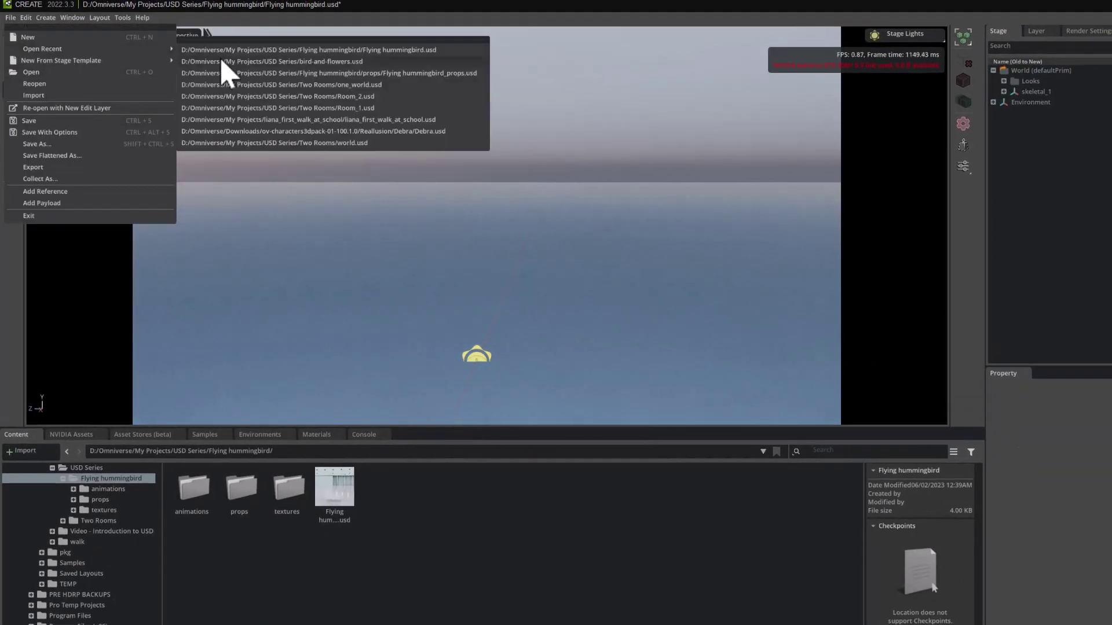
click(224, 69)
click(637, 452)
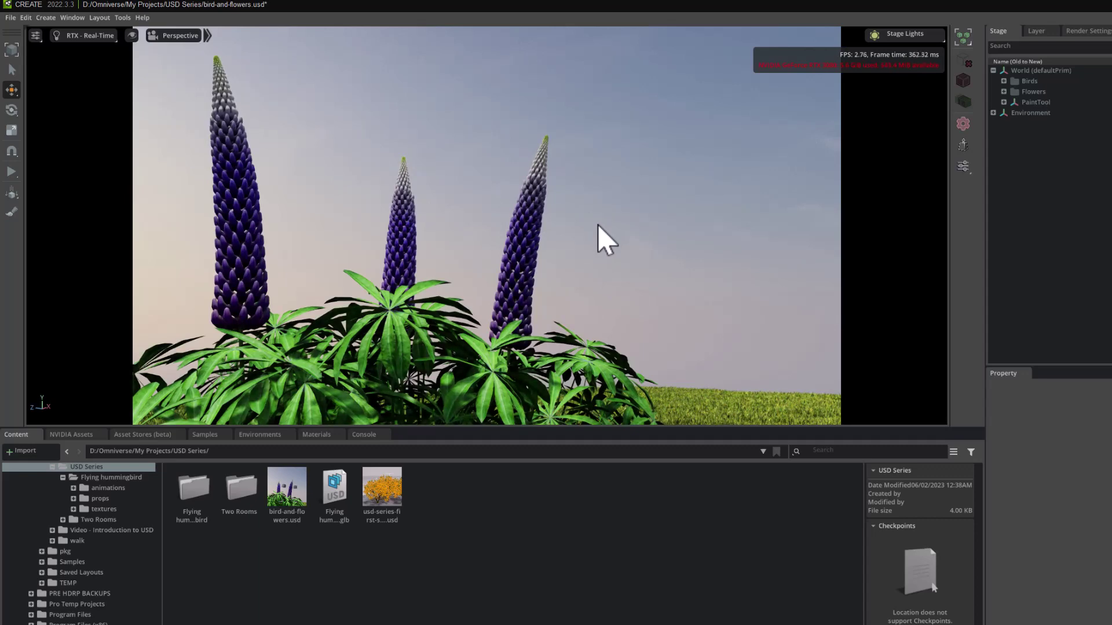
Select Flying_hummingbird under Birds and check whether the Move and Scale tools offer a transform manipulator for it
scroll(605, 238, down, 6)
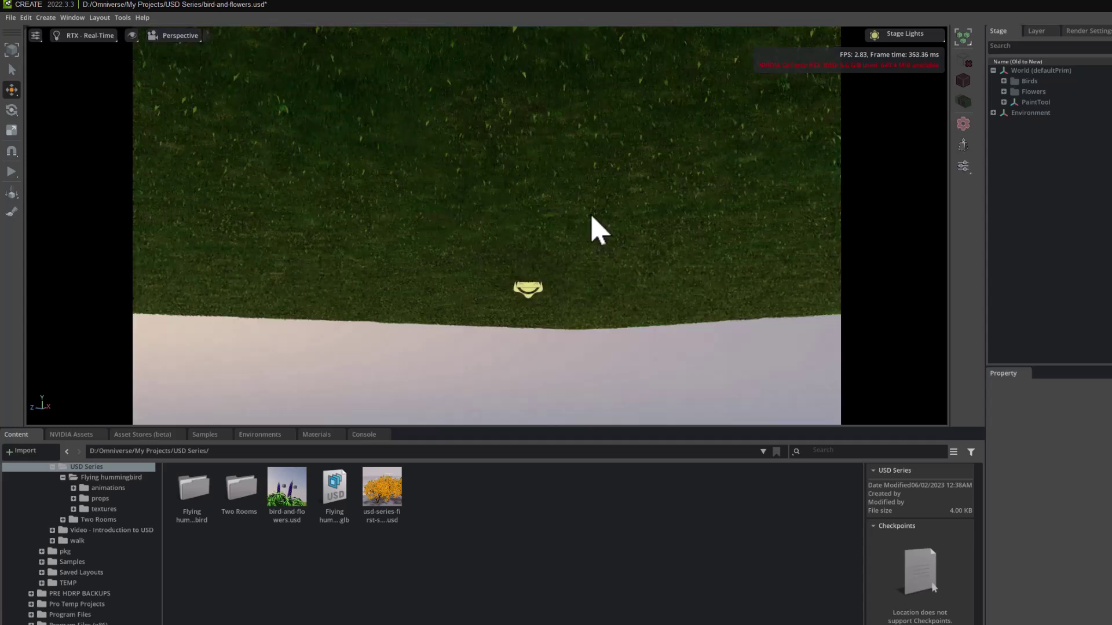
alt+drag(565, 372, 566, 247)
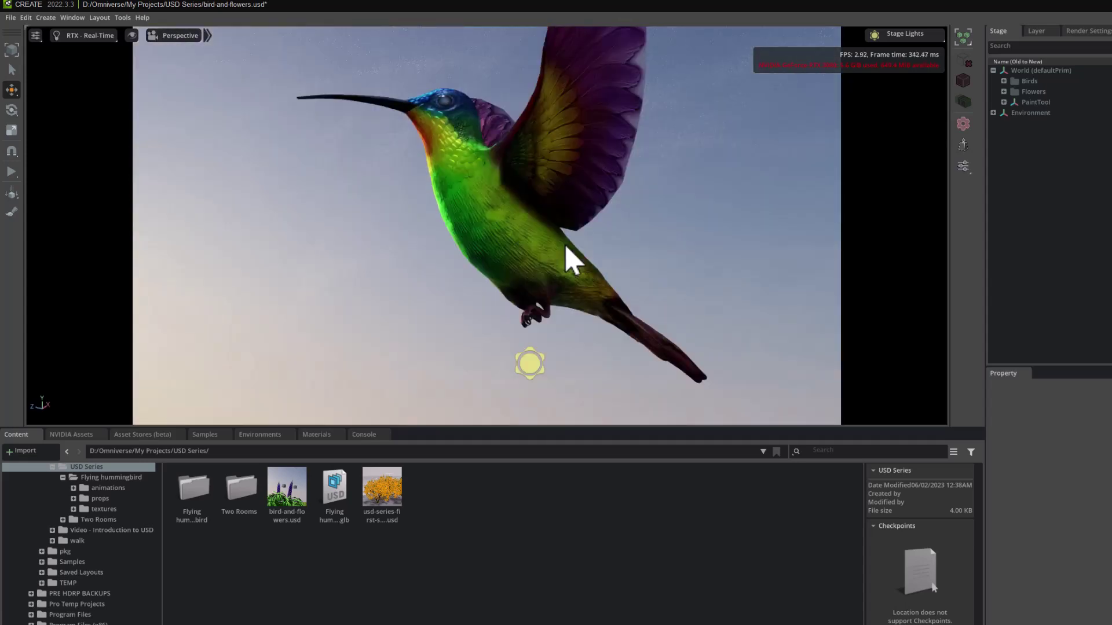
click(1004, 82)
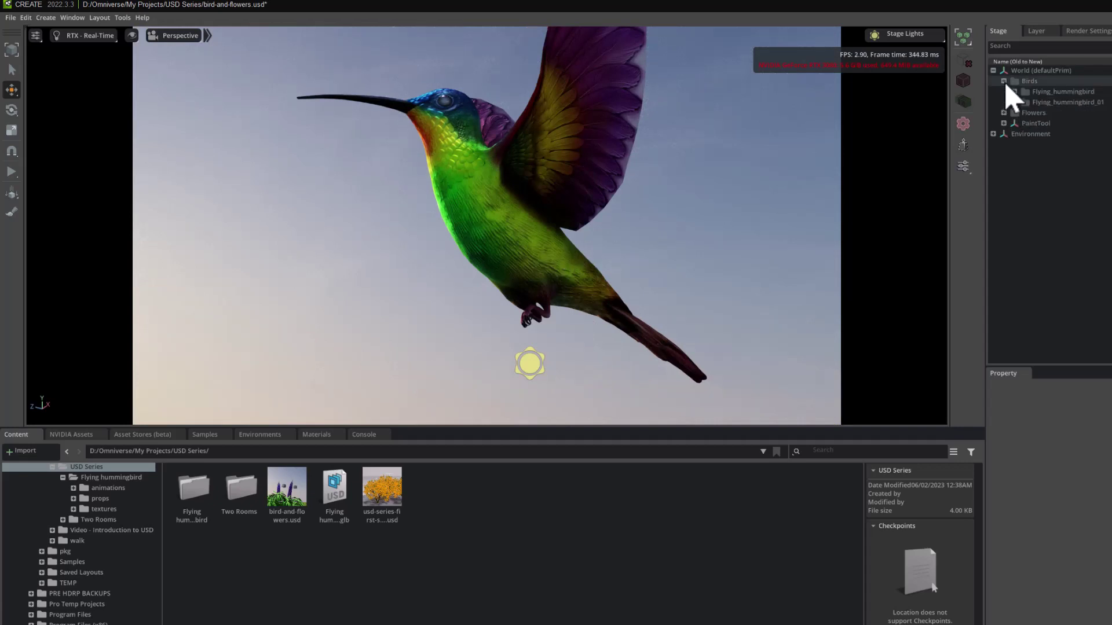
click(1054, 92)
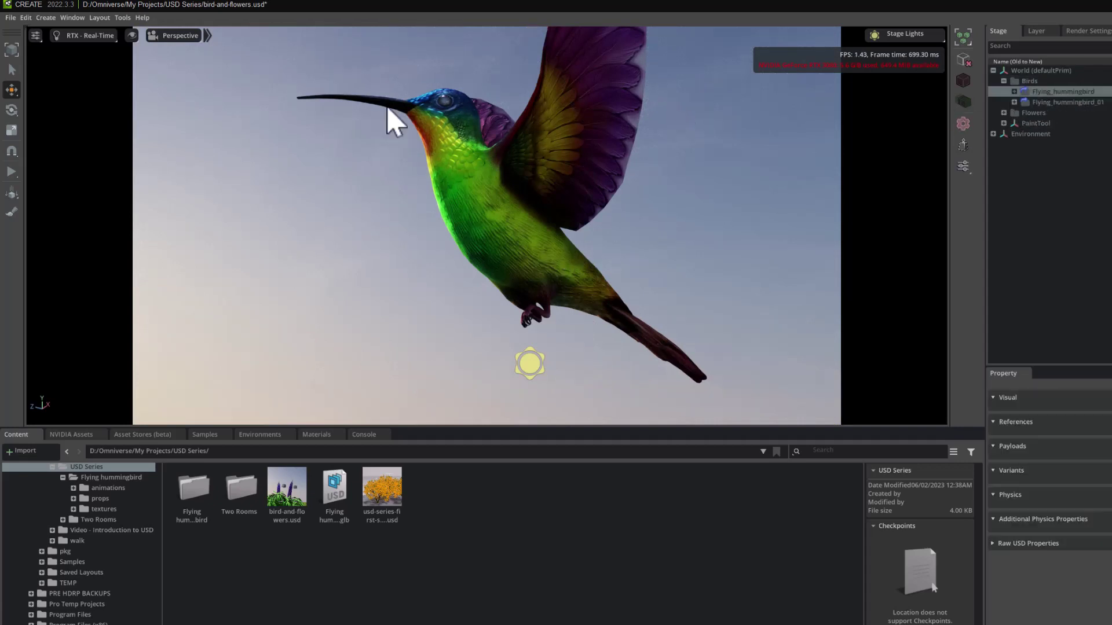
click(11, 90)
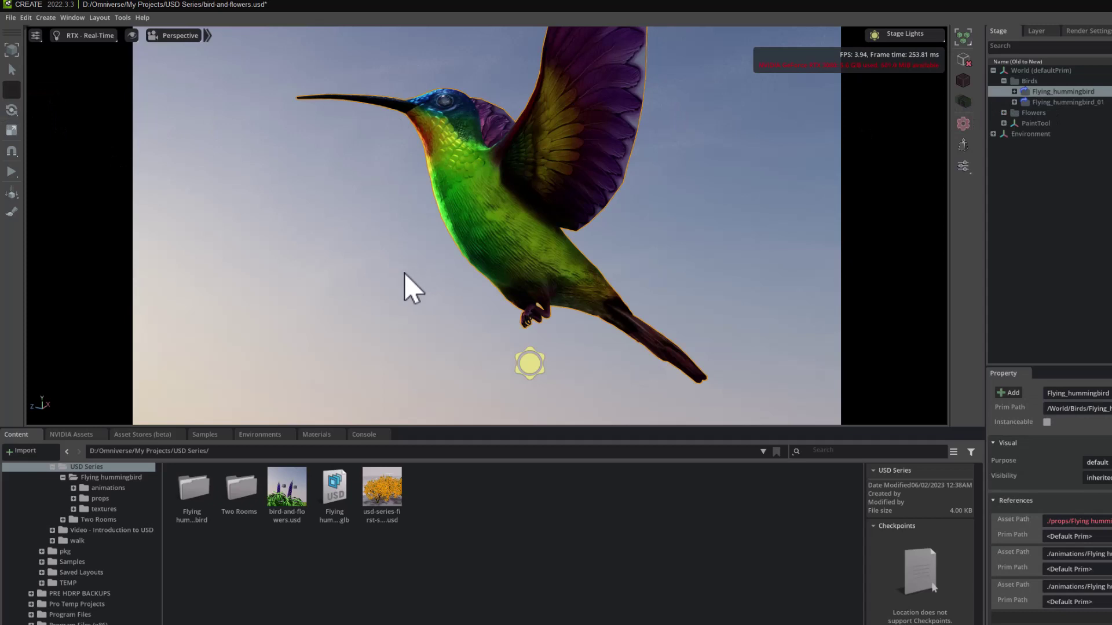
scroll(403, 275, down, 5)
alt+drag(397, 280, 96, 160)
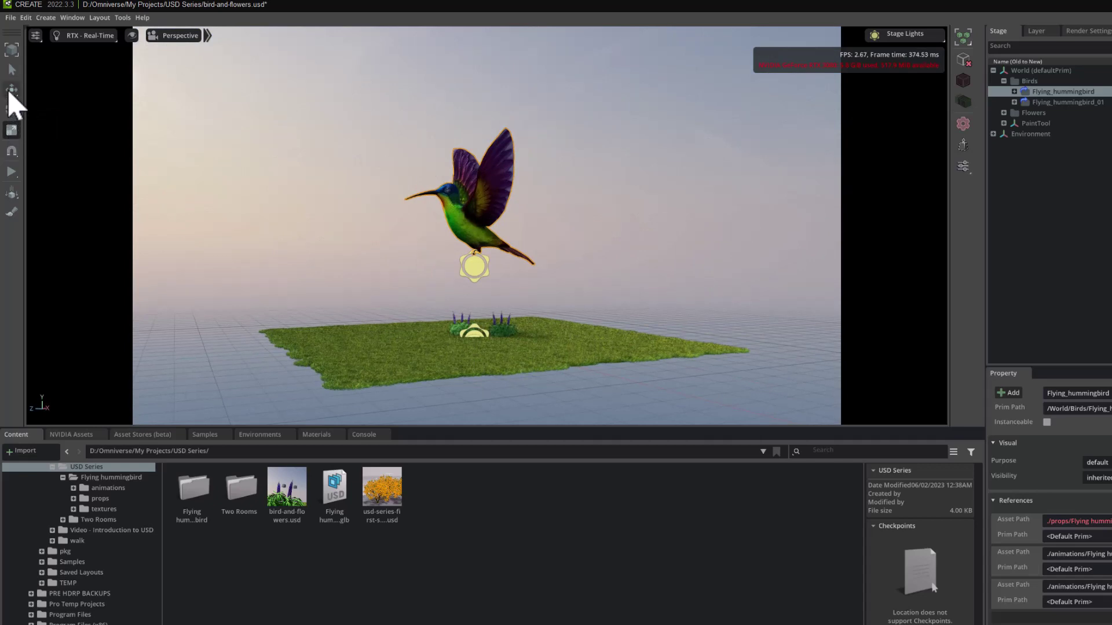
click(11, 130)
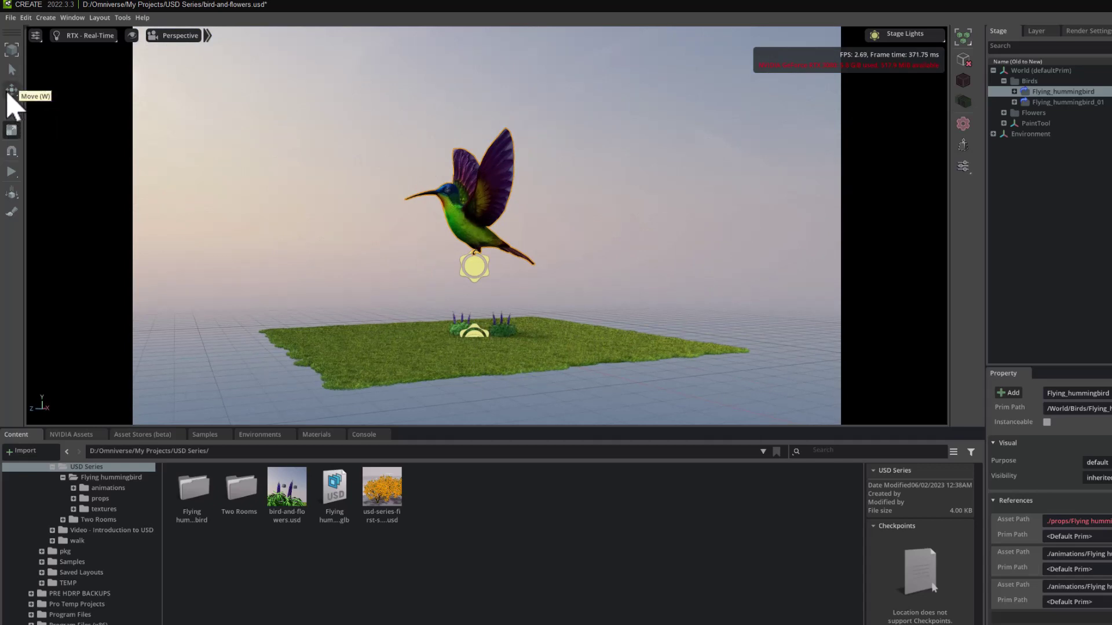